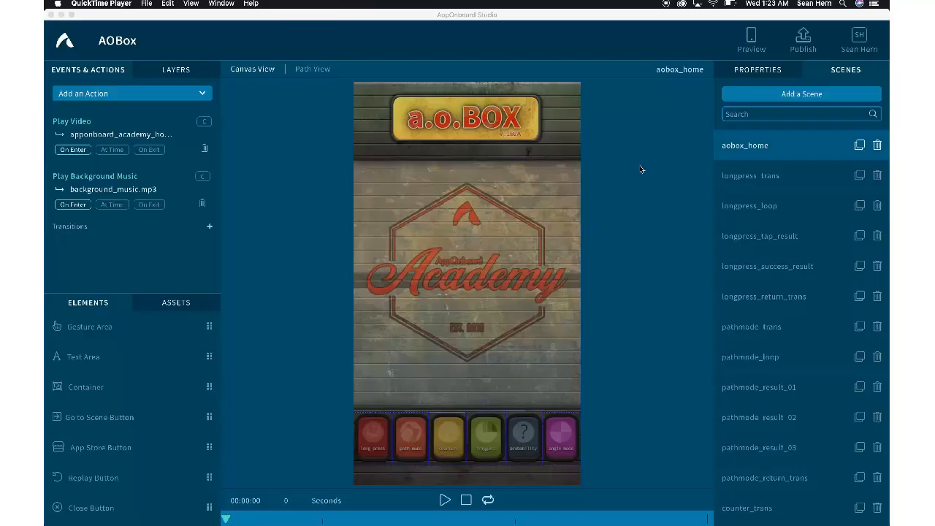
Filter the scenes by "trigger" and open the triggers_trans scene.
left_click(761, 114)
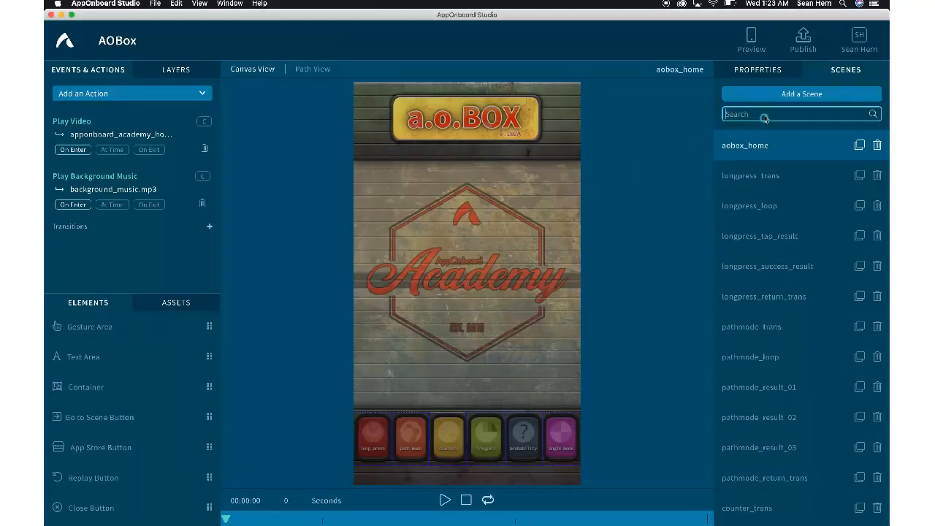
type("trigger")
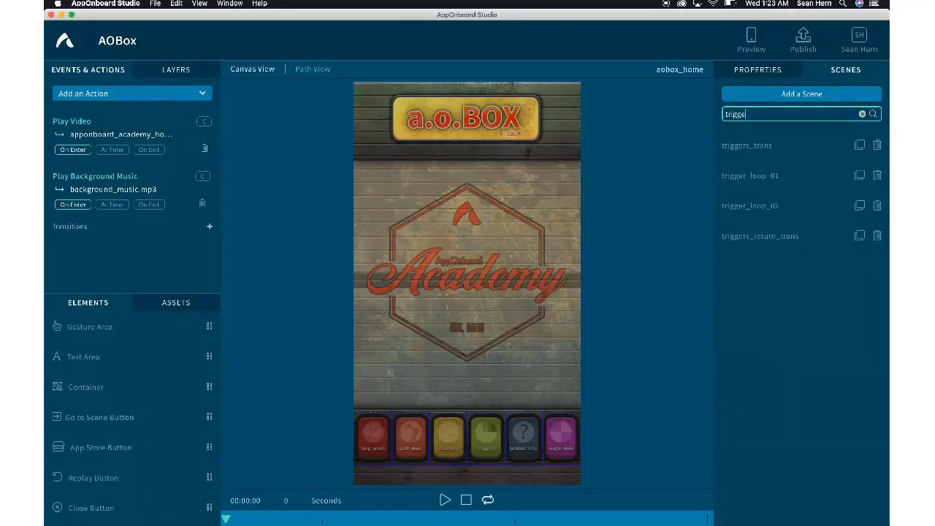
left_click(761, 146)
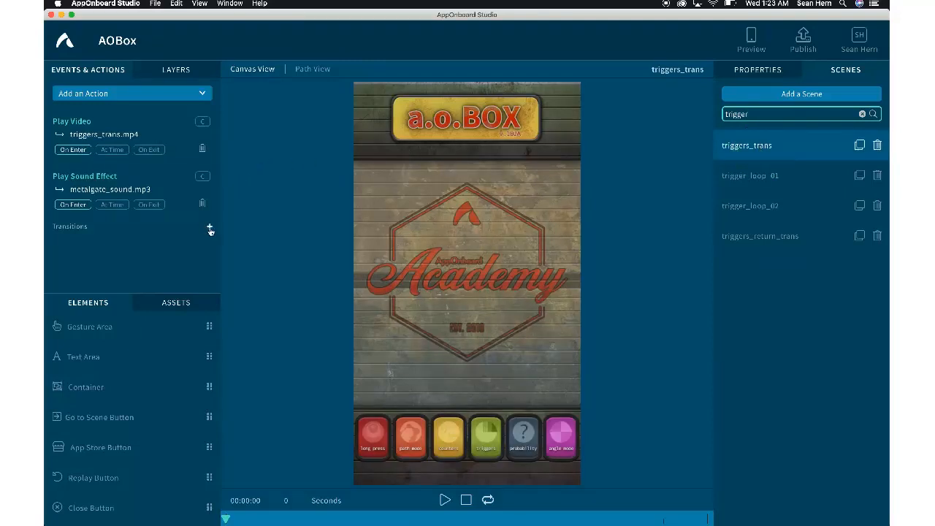
Add a transition to triggers_trans that moves to the trigger_loop_01 scene after the triggers_trans.mp4 video.
left_click(210, 229)
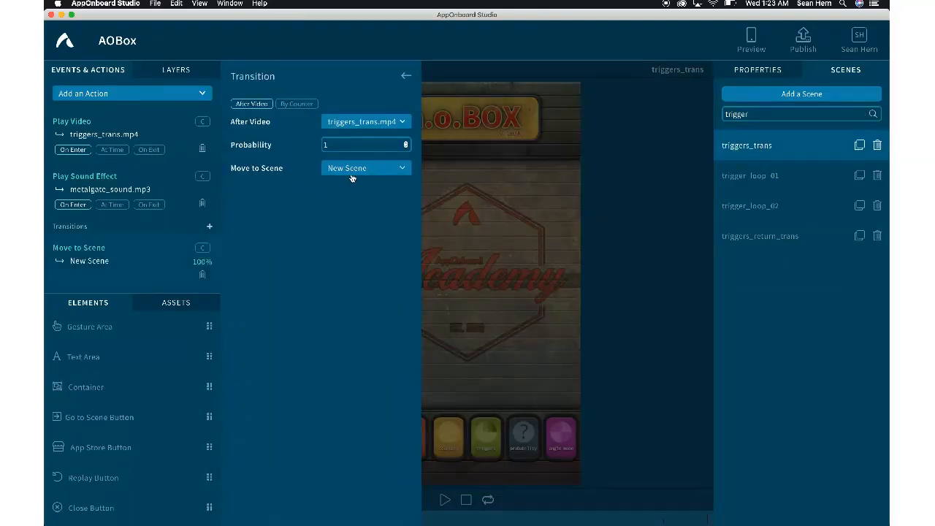
left_click(352, 175)
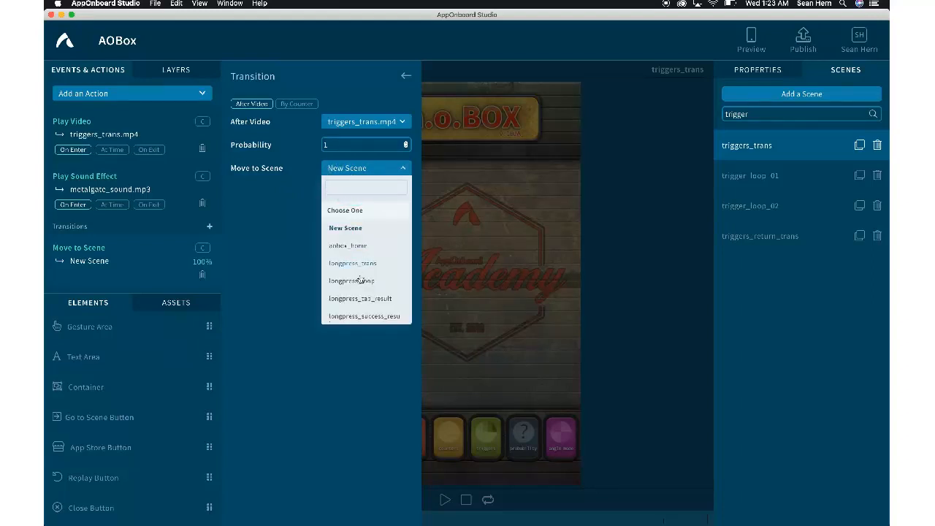
type("trigg")
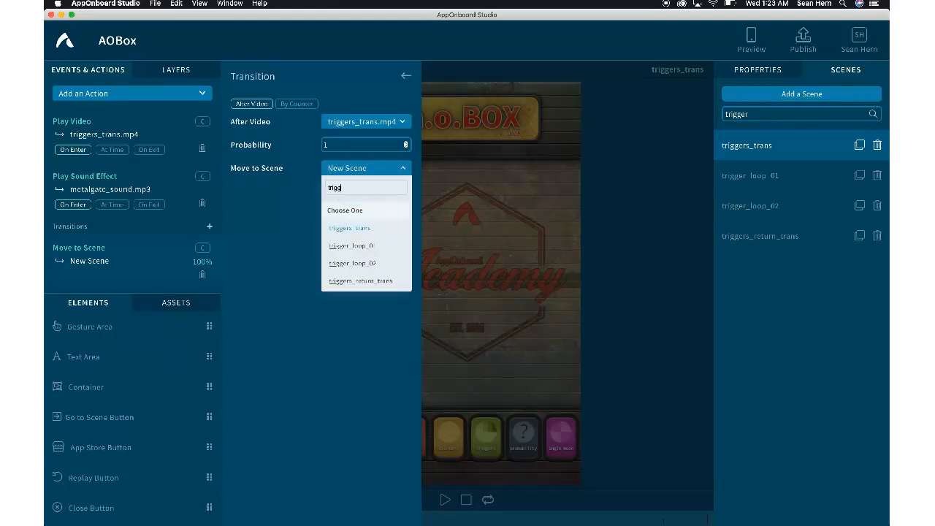
left_click(358, 246)
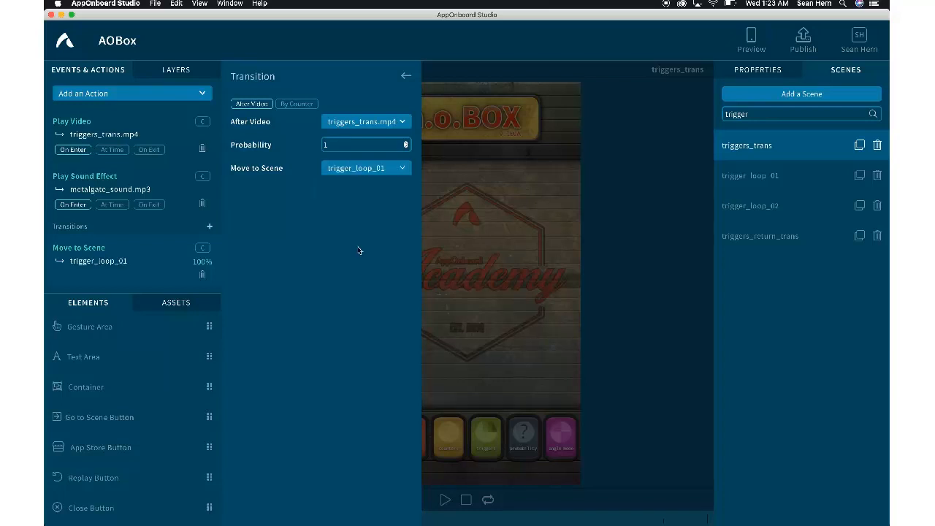
left_click(406, 79)
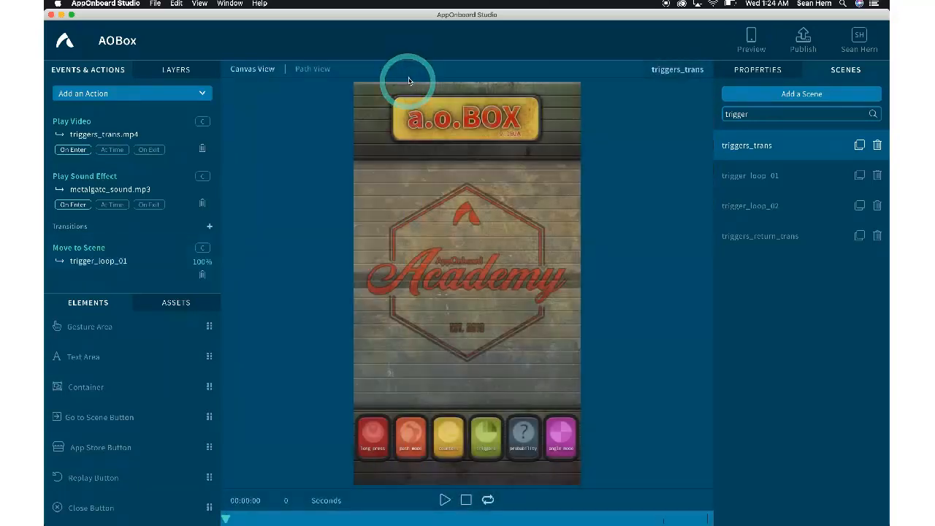
In trigger_loop_01, add a gesture area about 0.20 by 0.12 (relative) over the green power button and name it trigger_start_button.
left_click(750, 182)
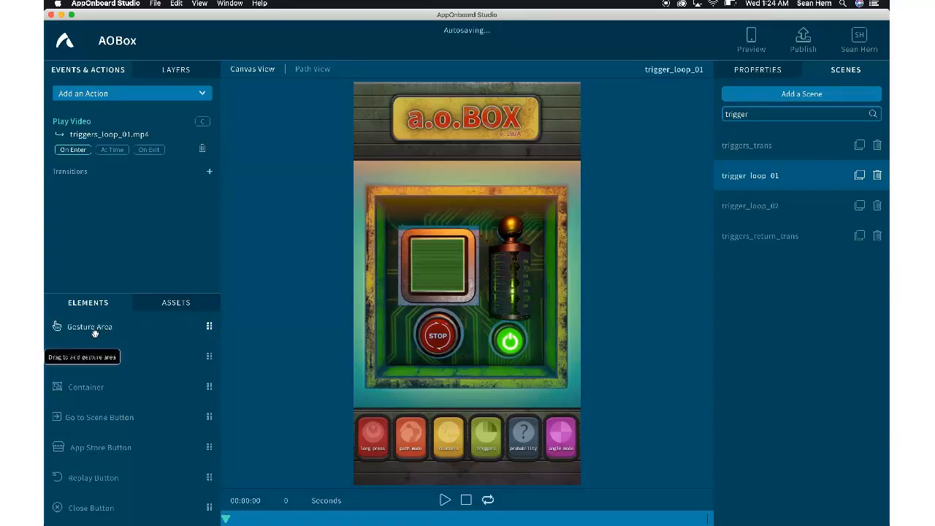
left_click_drag(94, 334, 516, 306)
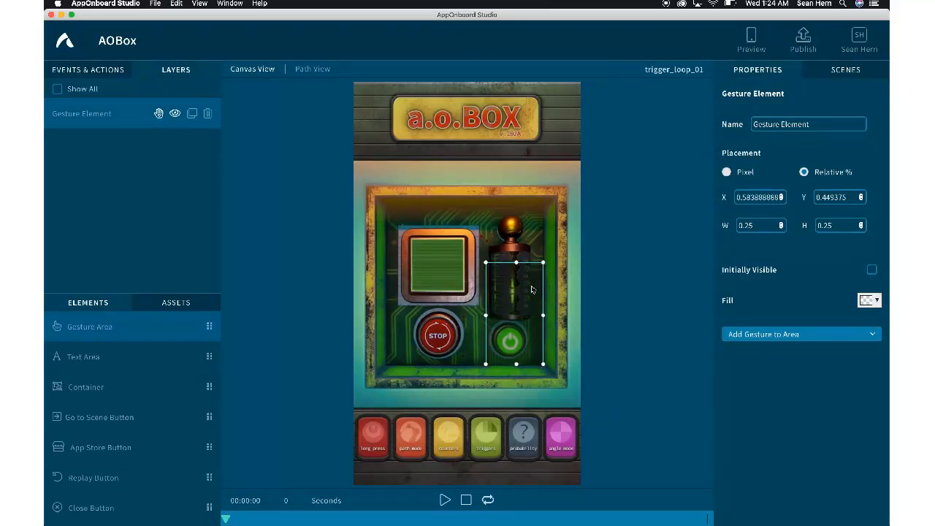
left_click_drag(544, 261, 532, 315)
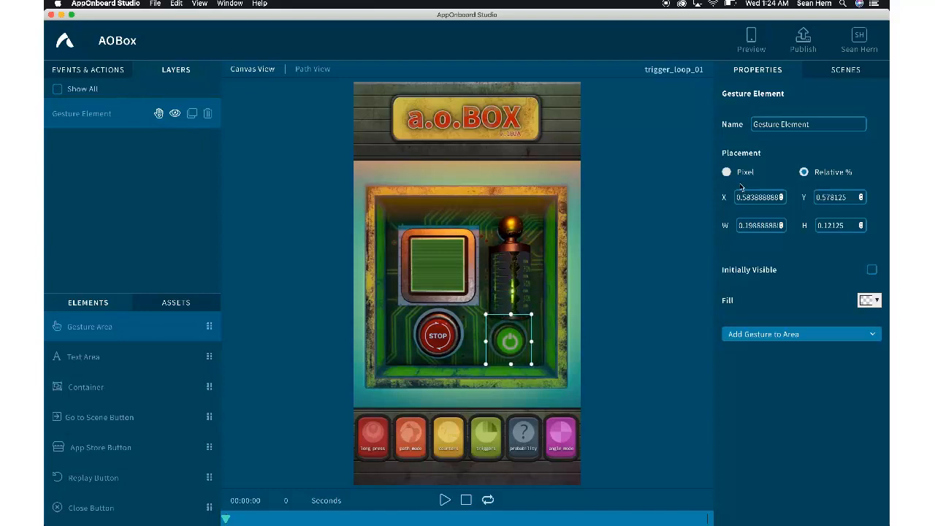
left_click(833, 124)
type("trigger_start_button")
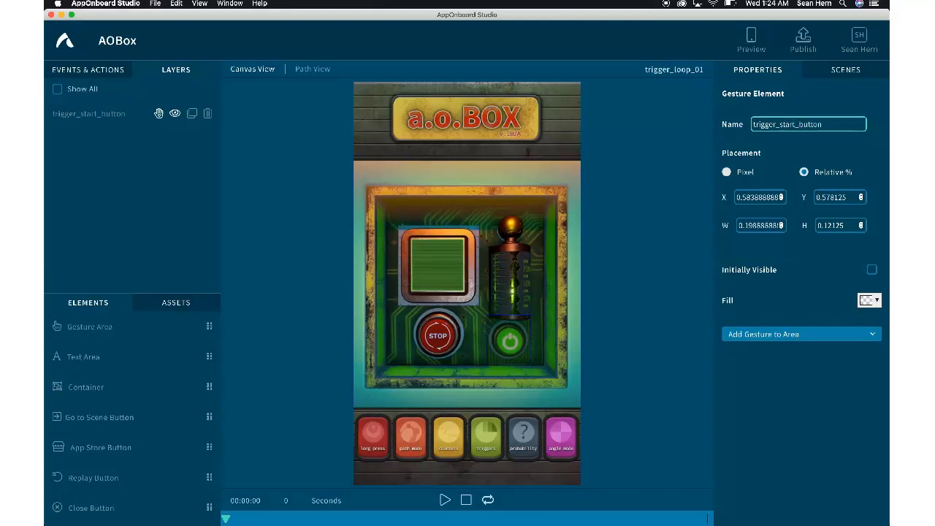
Give trigger_start_button a Tap gesture with a transition from trigger_loop_01 to trigger_loop_02.
left_click(803, 336)
left_click(736, 394)
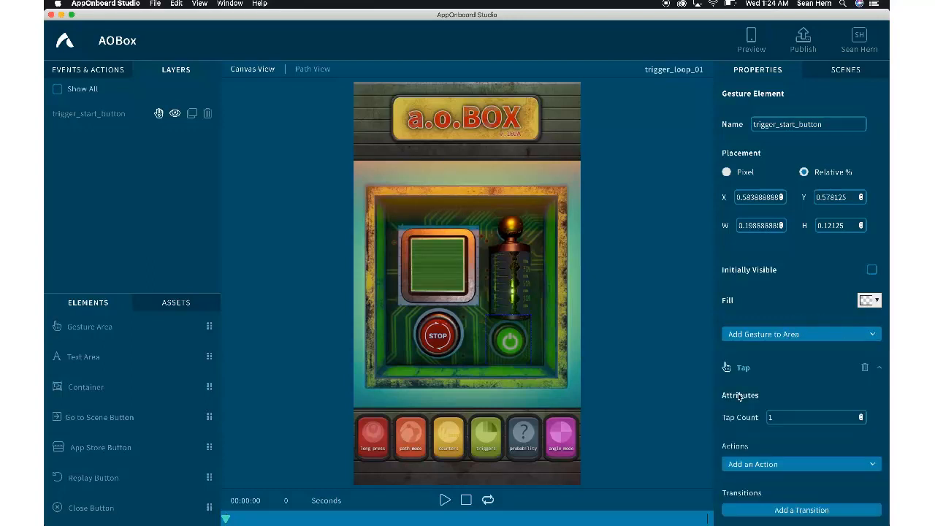
scroll(823, 380, "down", 2)
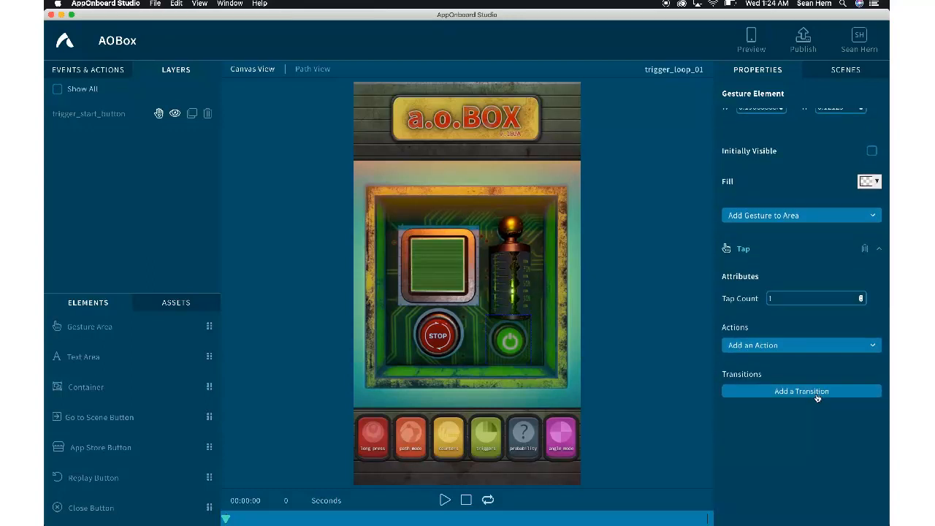
left_click(817, 395)
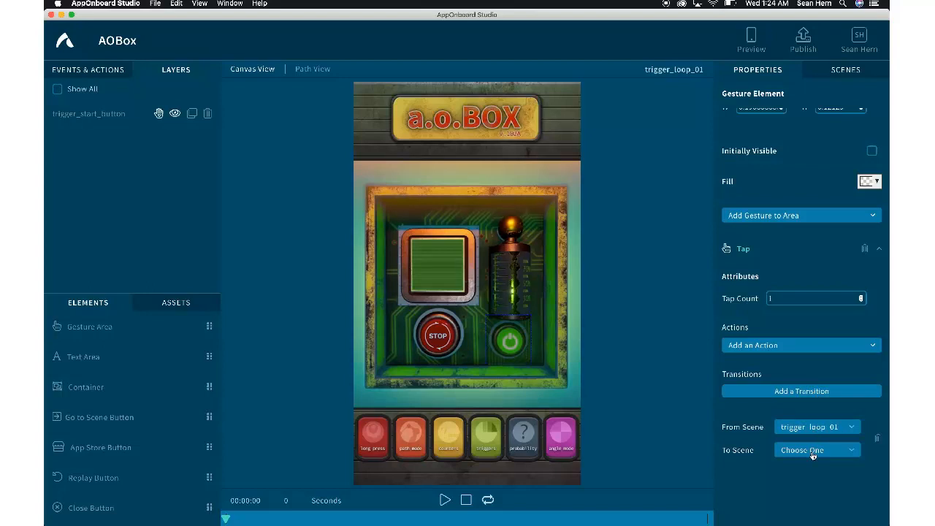
left_click(813, 451)
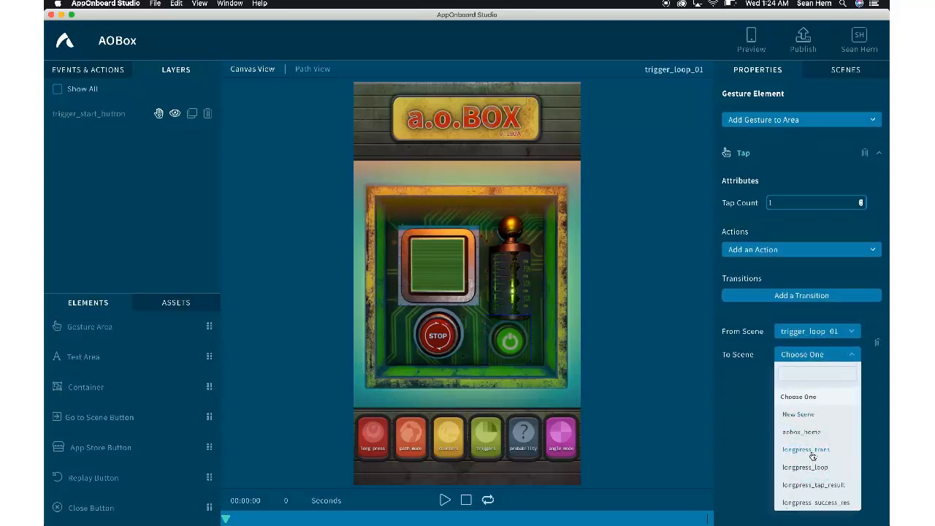
type("trigge")
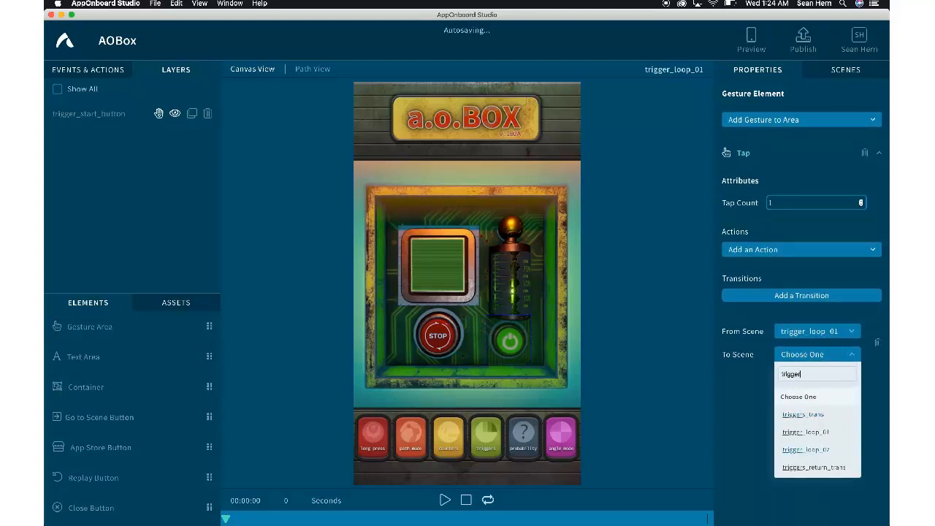
type("r")
left_click(812, 450)
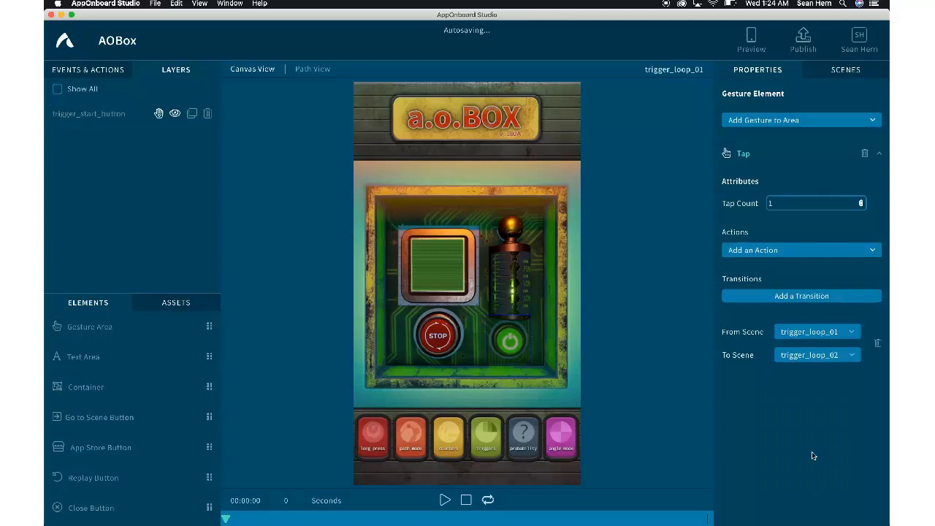
scroll(811, 452, "up", 5)
scroll(811, 451, "up", 1)
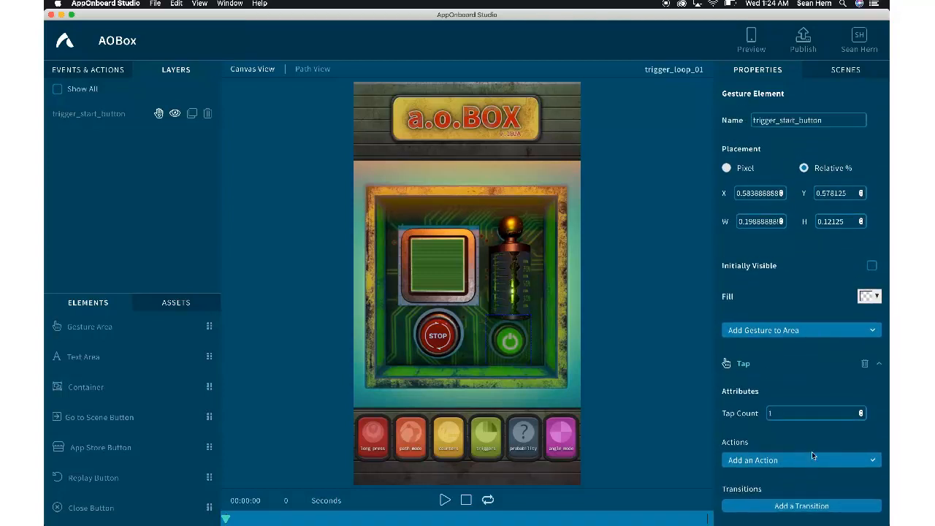
In trigger_loop_02, add a gesture area about 0.25 by 0.14 (relative) over the red STOP button and name it trigger_stop_button.
left_click(851, 71)
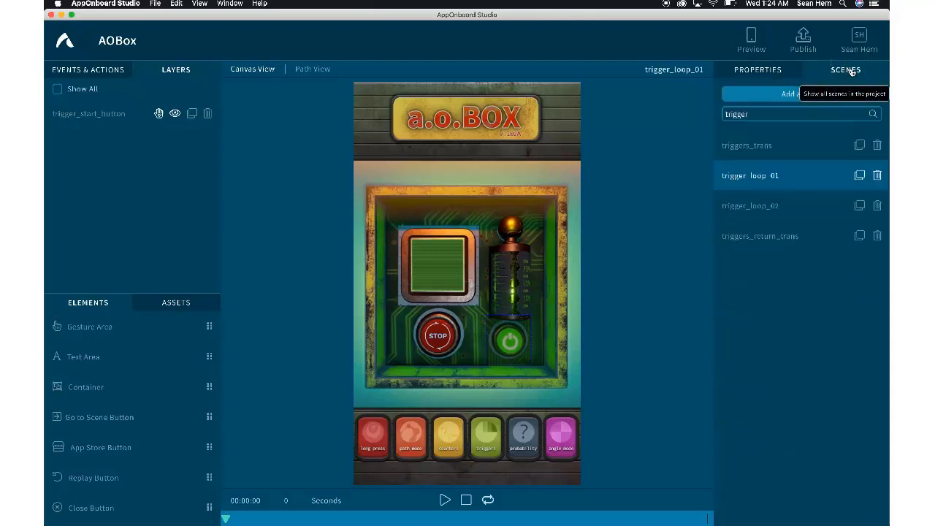
left_click(772, 208)
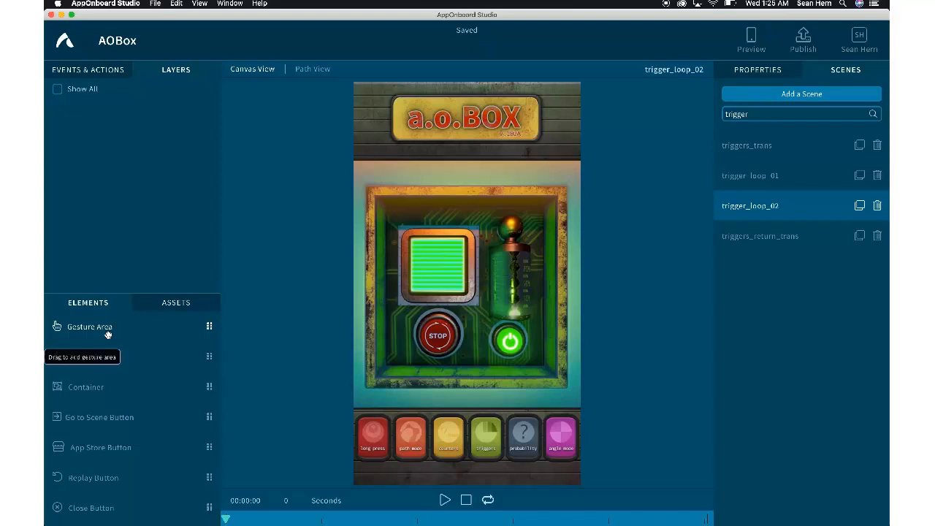
left_click_drag(77, 329, 449, 315)
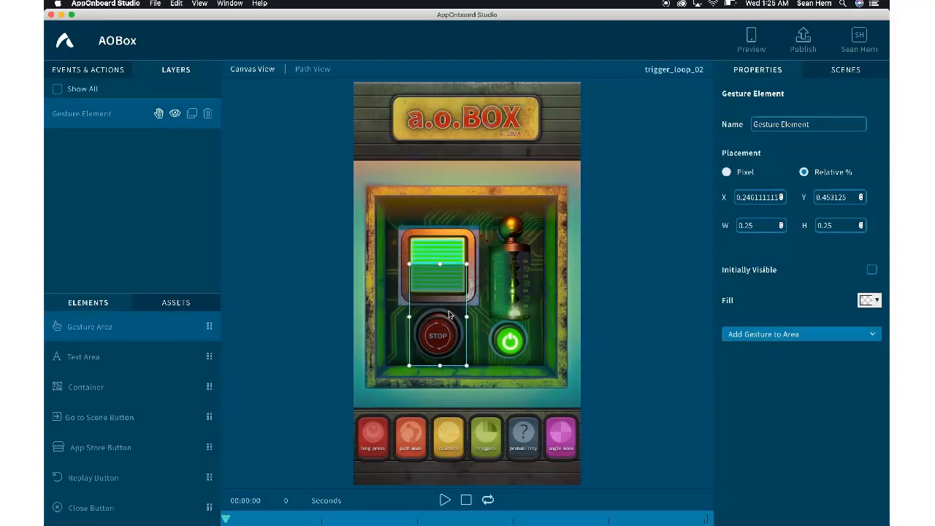
left_click_drag(467, 263, 467, 307)
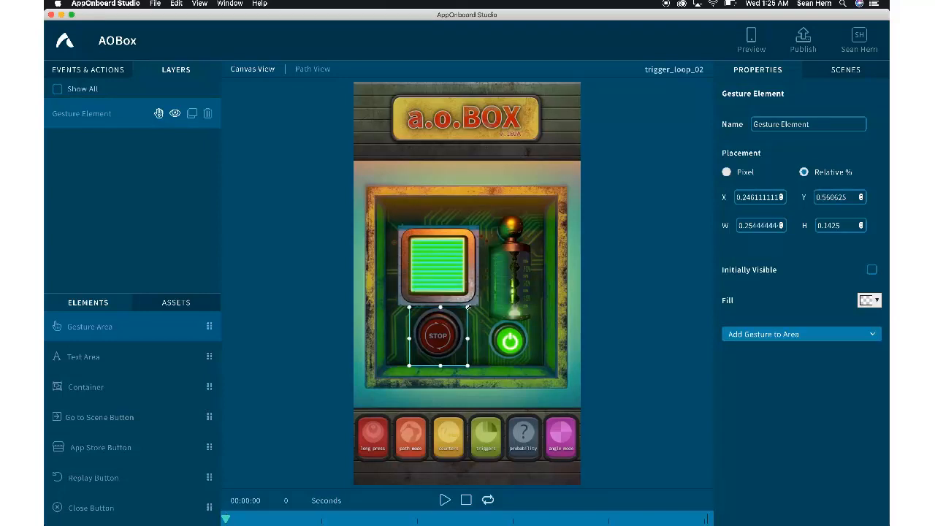
left_click(844, 123)
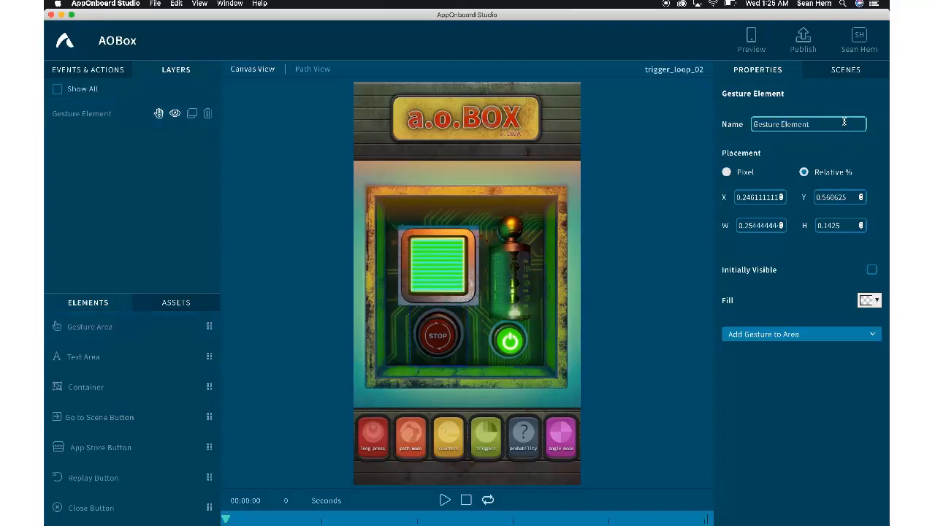
left_click_drag(844, 122, 703, 125)
type("trigger_stop_button")
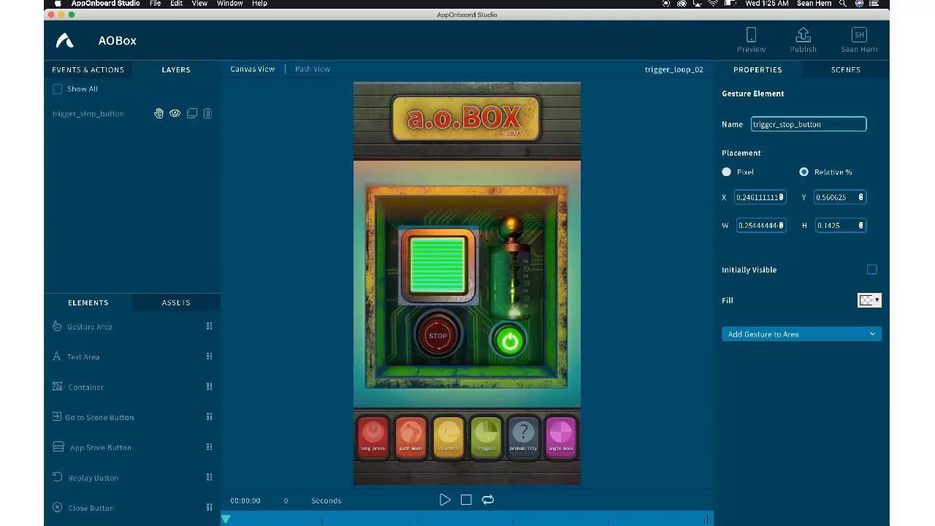
Give trigger_stop_button a Tap gesture with a Set Trigger action.
left_click(767, 334)
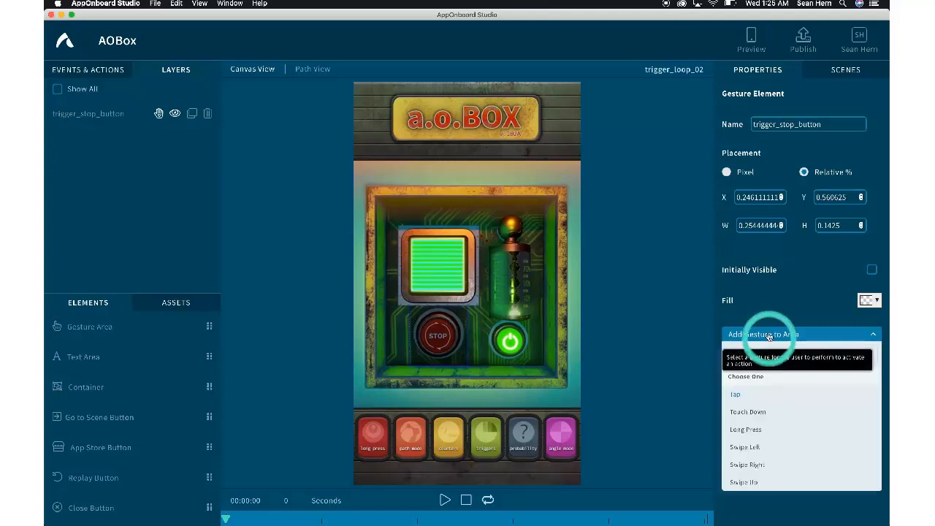
left_click(738, 392)
scroll(794, 388, "down", 3)
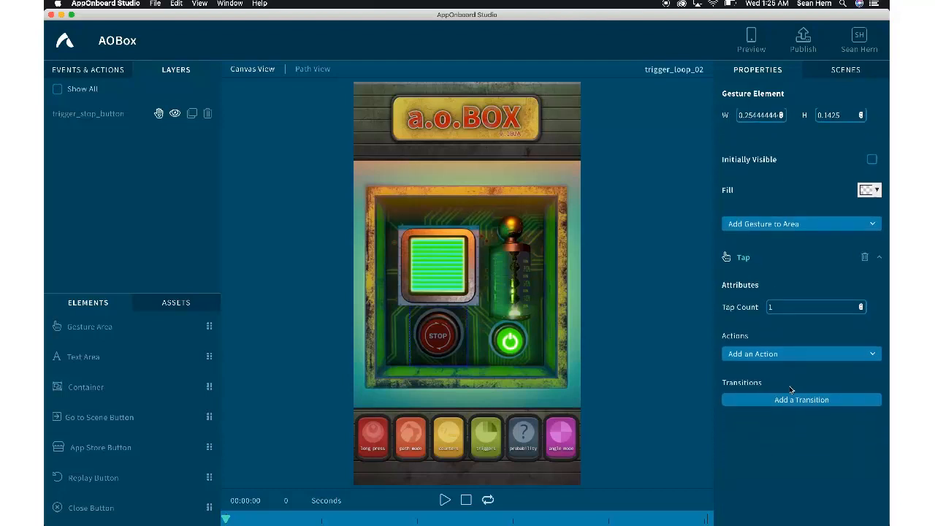
left_click(794, 357)
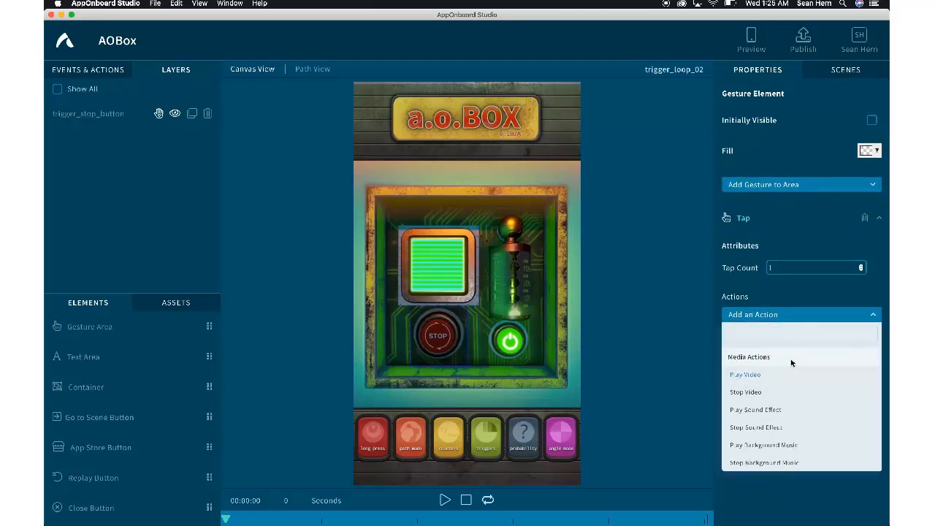
scroll(791, 363, "down", 5)
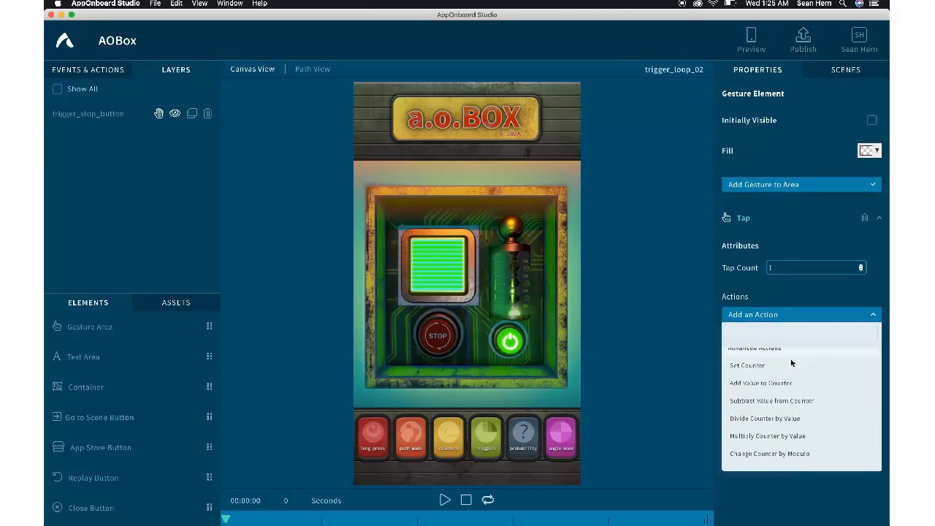
scroll(792, 363, "down", 3)
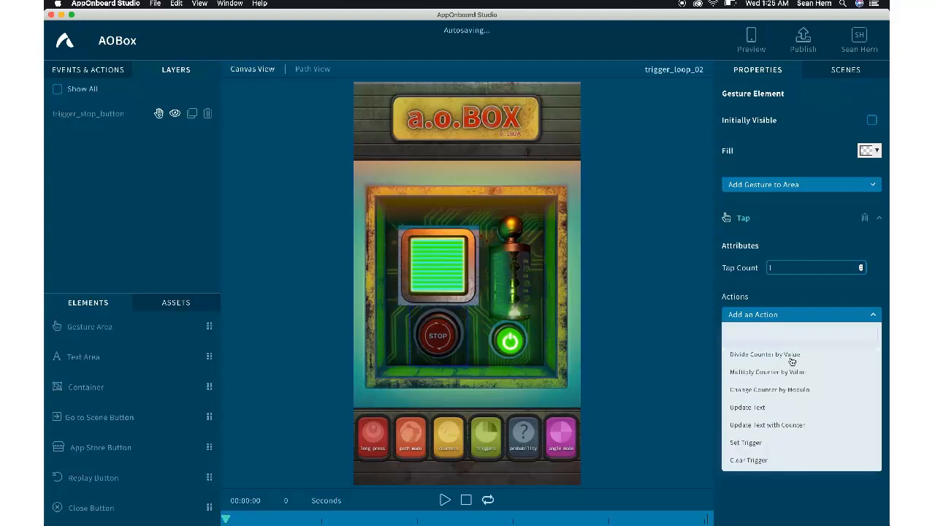
left_click(747, 445)
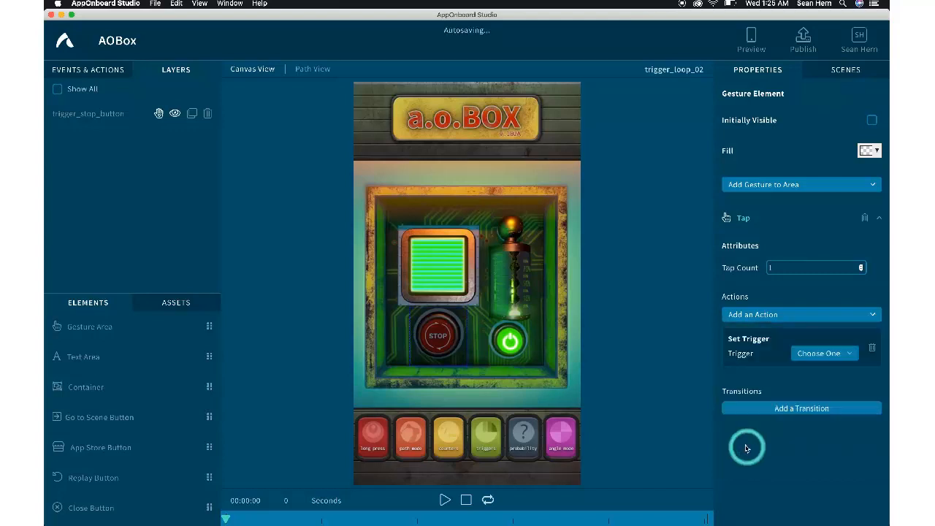
Create a new trigger named trigger_mode for the Set Trigger action.
left_click(809, 355)
left_click(815, 366)
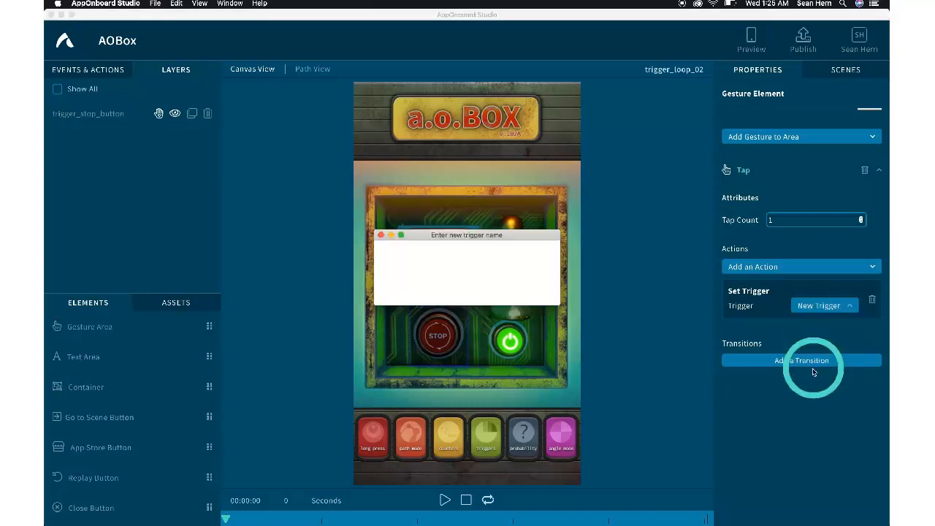
key("BackSpace")
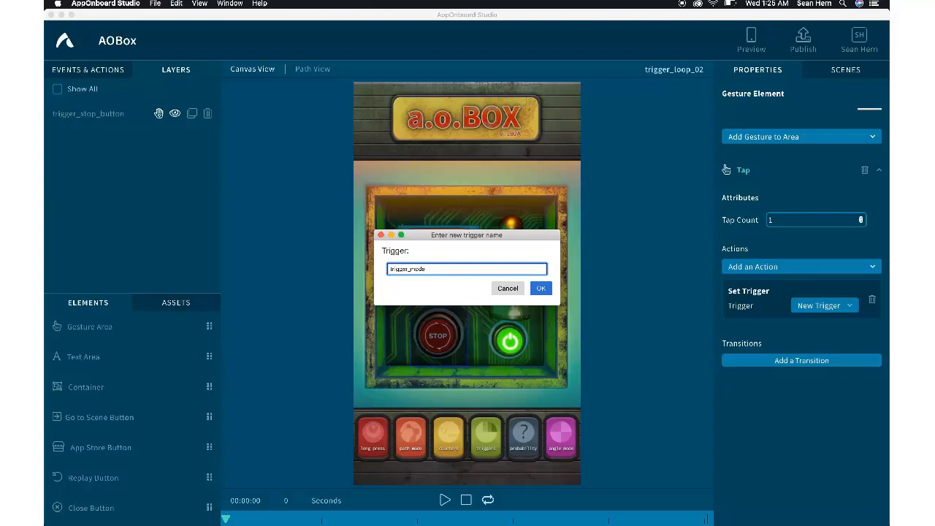
left_click(541, 289)
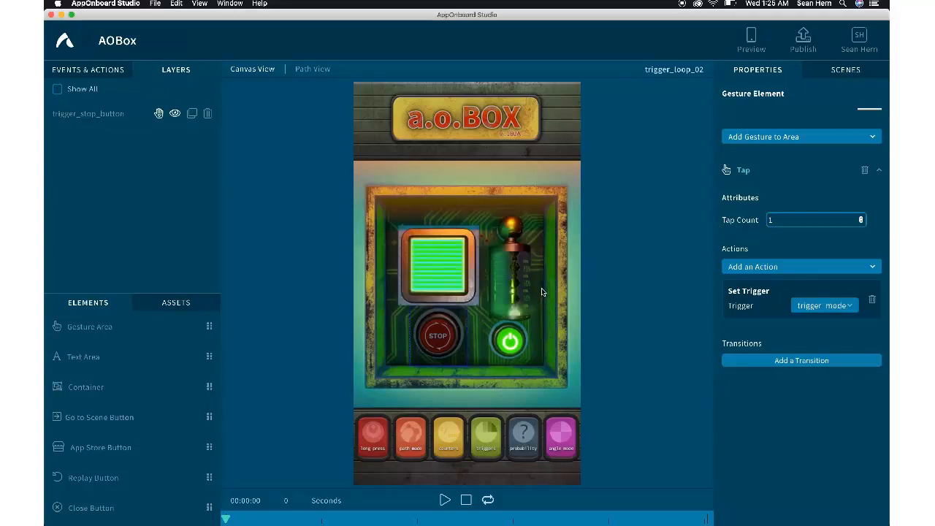
Add a scene-level transition in trigger_loop_02 that moves to trigger_loop_01 after the triggers_loop_02 video.
left_click(75, 71)
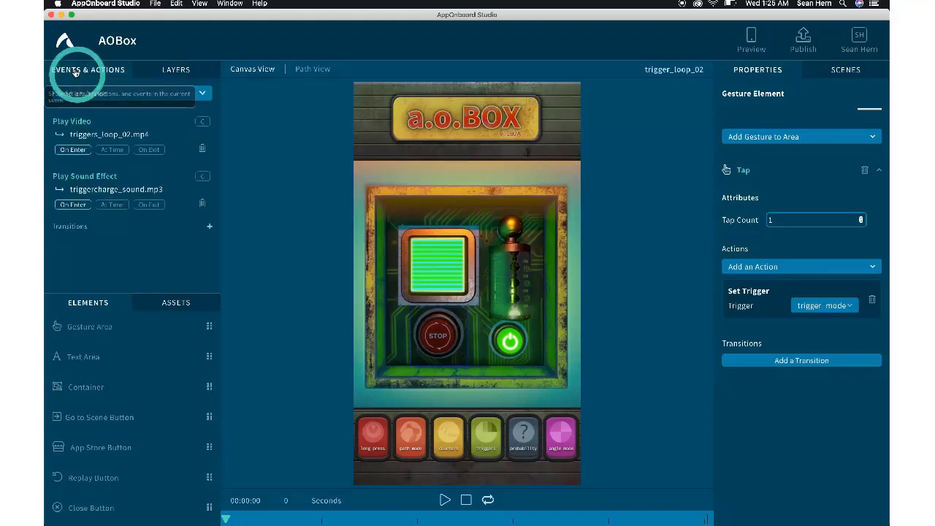
left_click(210, 229)
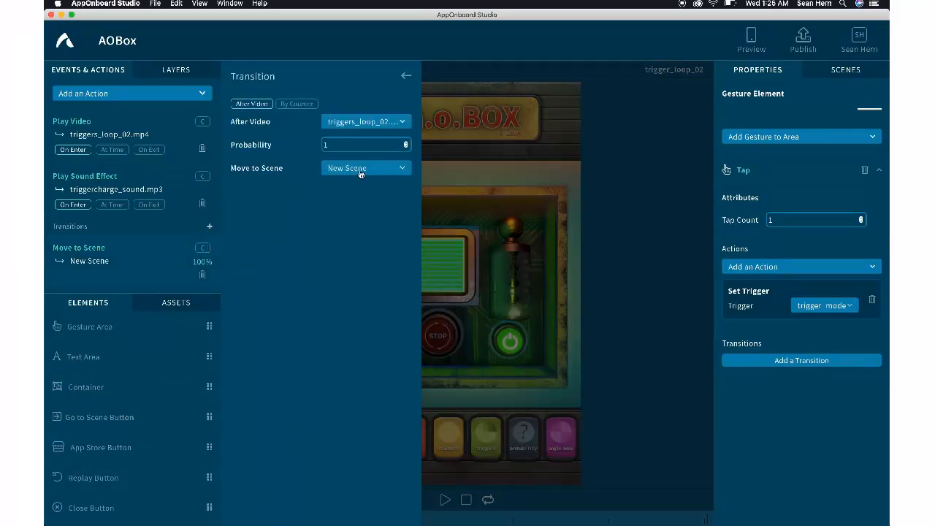
left_click(360, 172)
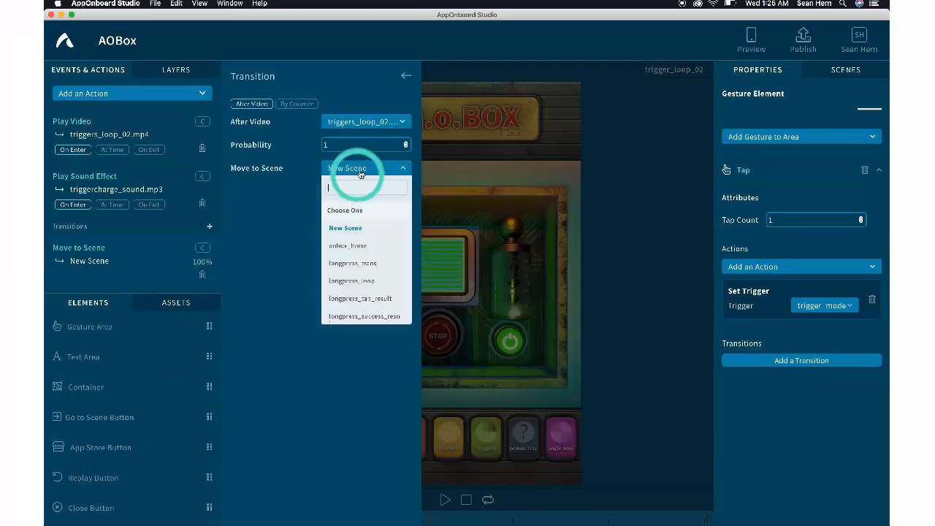
type("trigger")
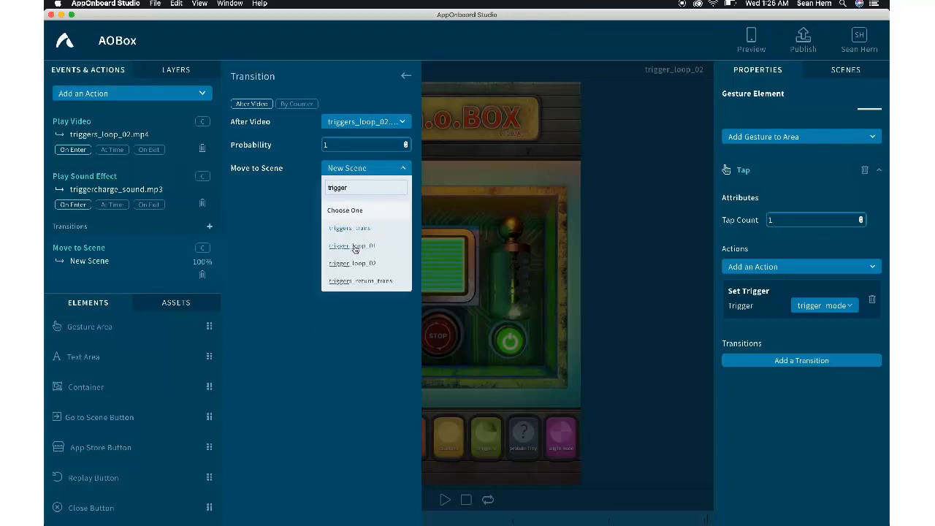
left_click(355, 249)
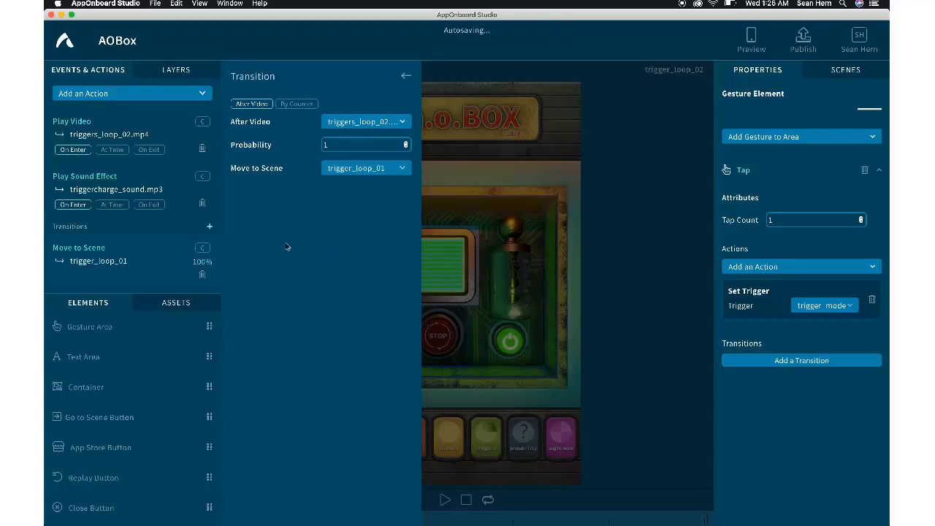
Add a second transition to the scene, with the After Video condition turned off, that moves to 20_percent_result.
left_click(209, 227)
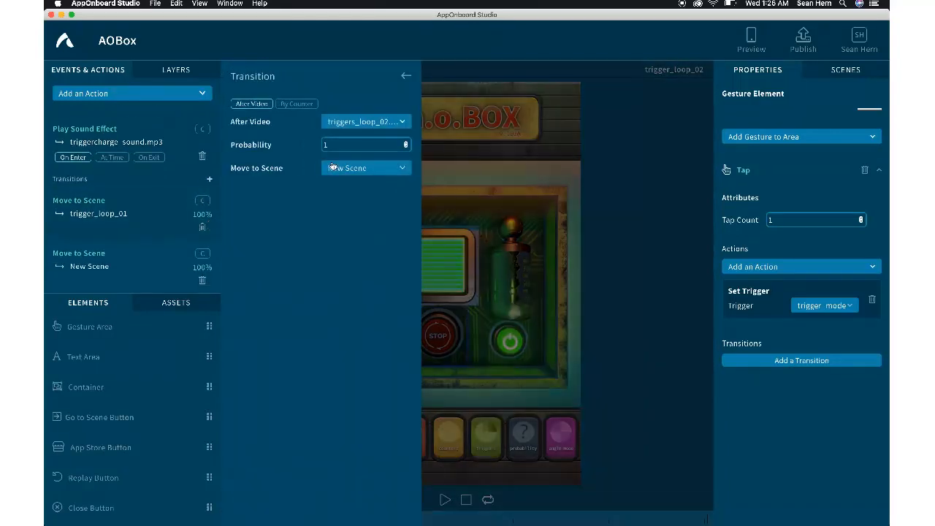
left_click(263, 107)
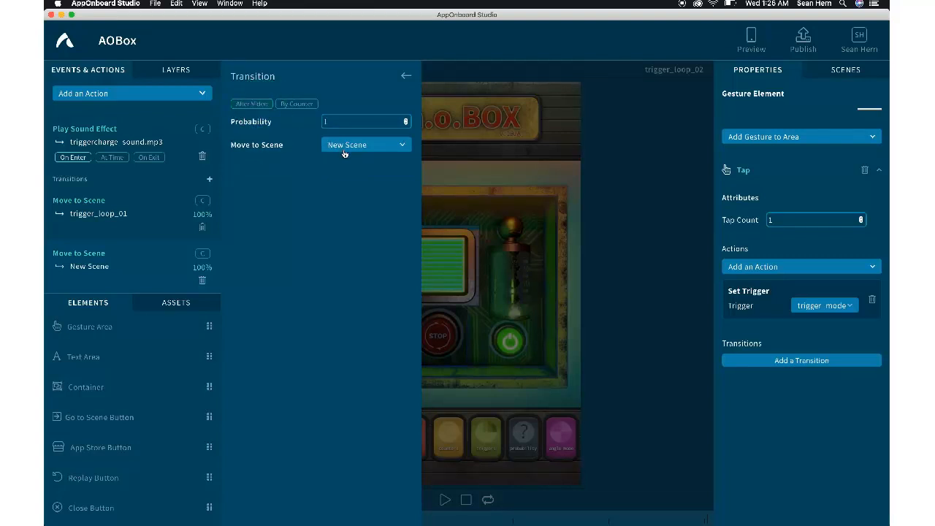
left_click(346, 145)
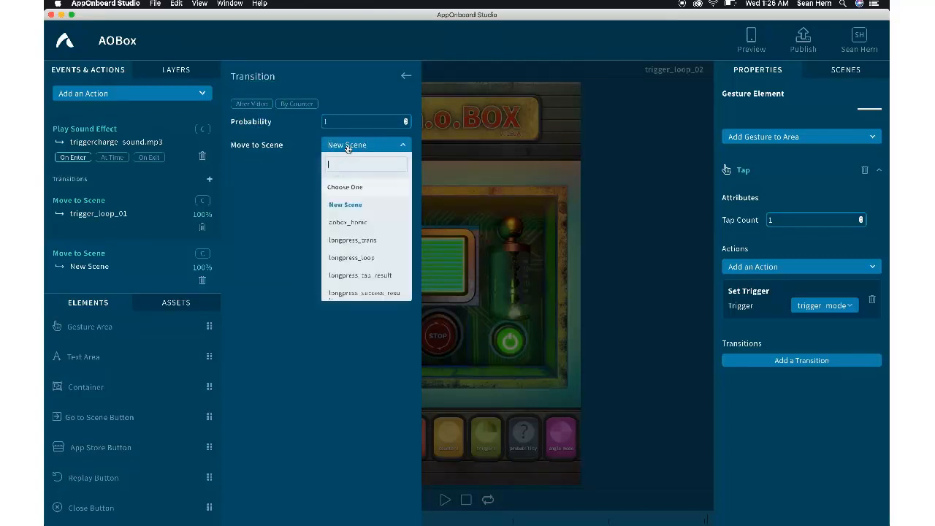
type("20")
left_click(343, 205)
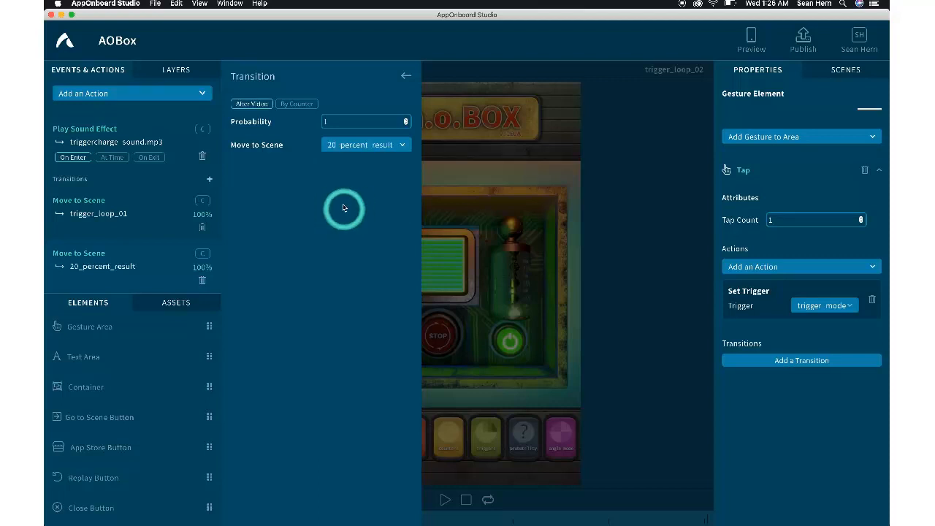
Add a conditional to the 20_percent_result transition with Before Second 1, After Second 0 and trigger_mode as the trigger conditional.
left_click(203, 254)
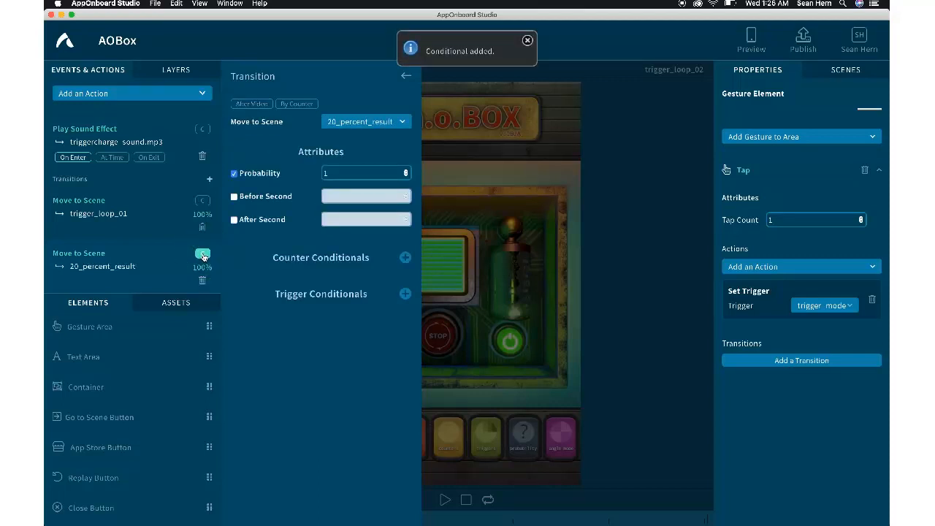
left_click(234, 197)
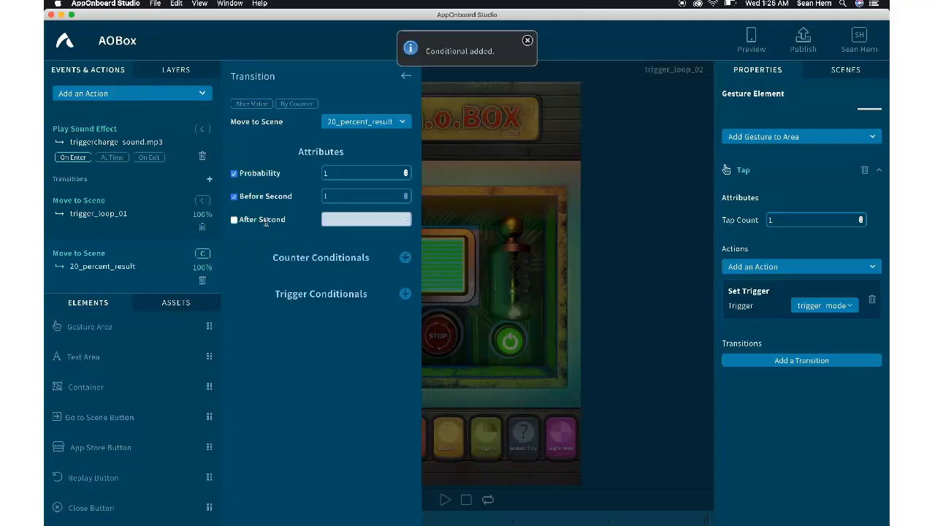
left_click(235, 221)
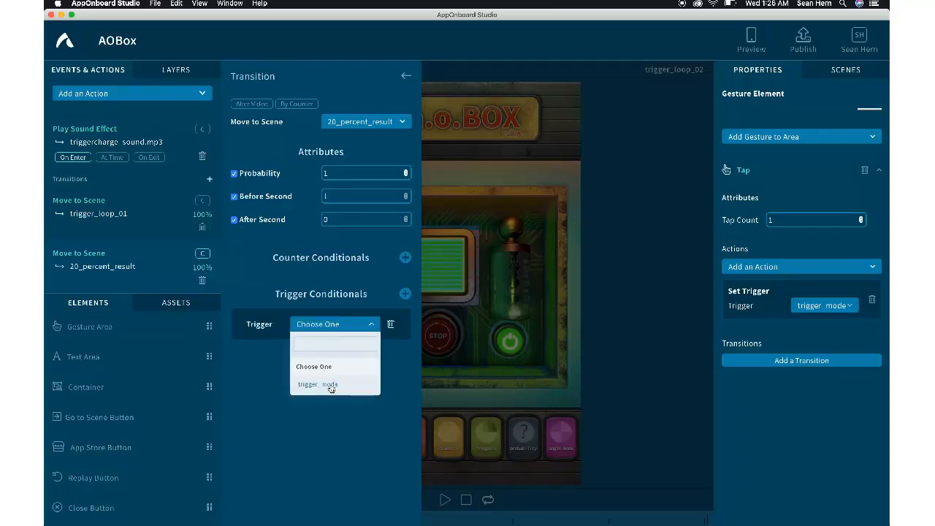
left_click(331, 385)
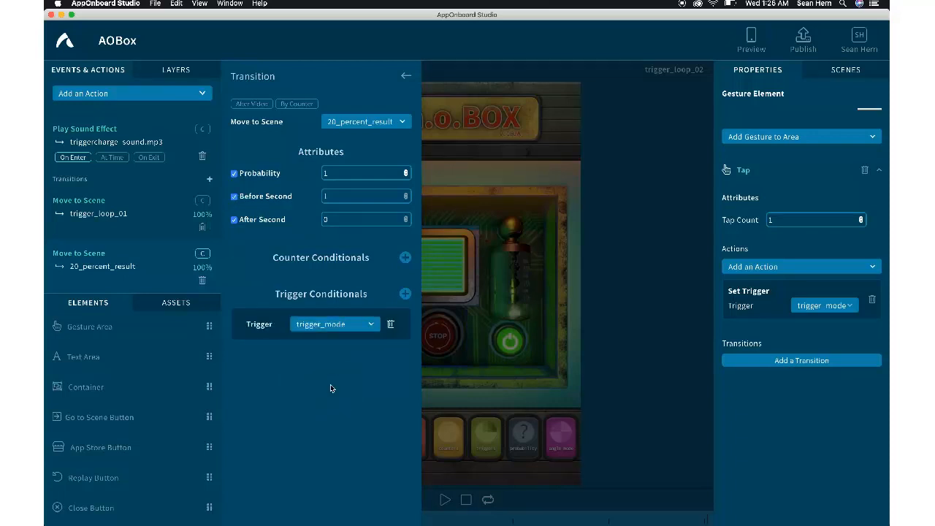
Add another scene transition, with the After Video condition turned off, that moves to 40_percent_result.
left_click(210, 180)
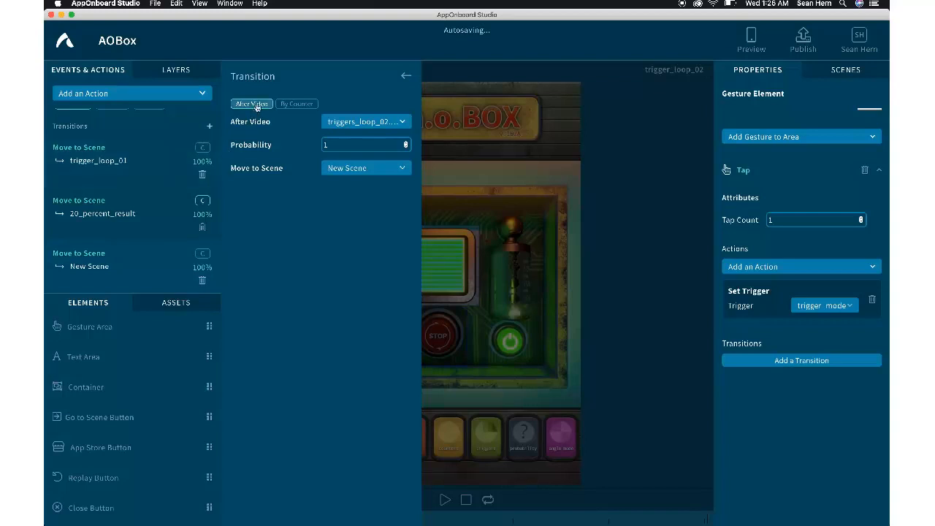
left_click(253, 103)
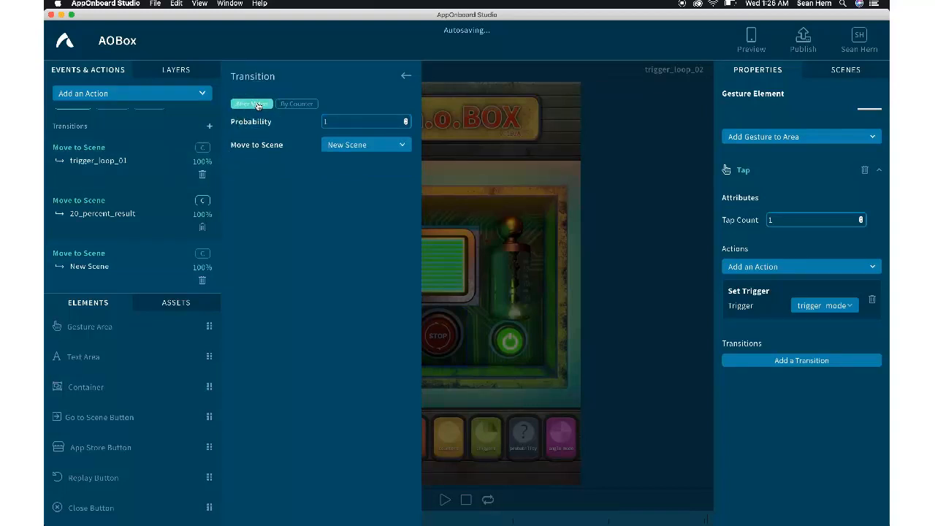
left_click(336, 148)
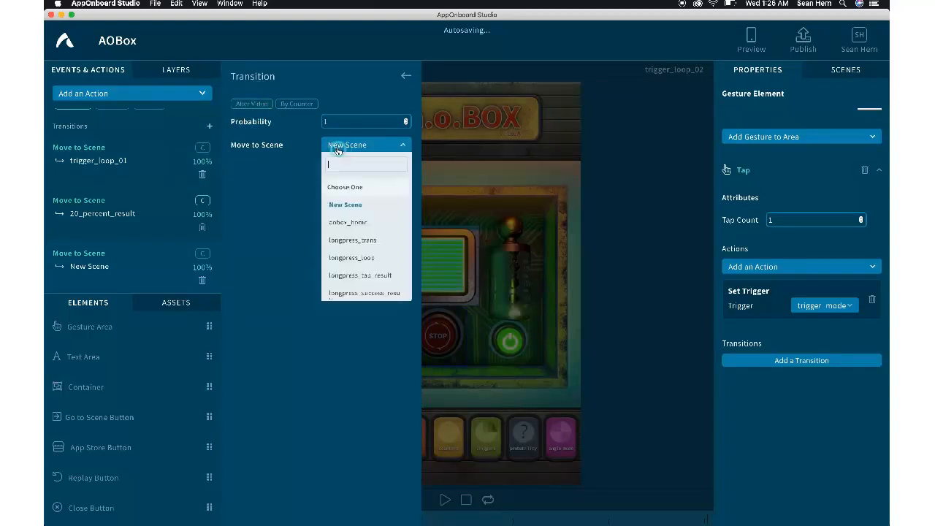
type("40")
left_click(349, 206)
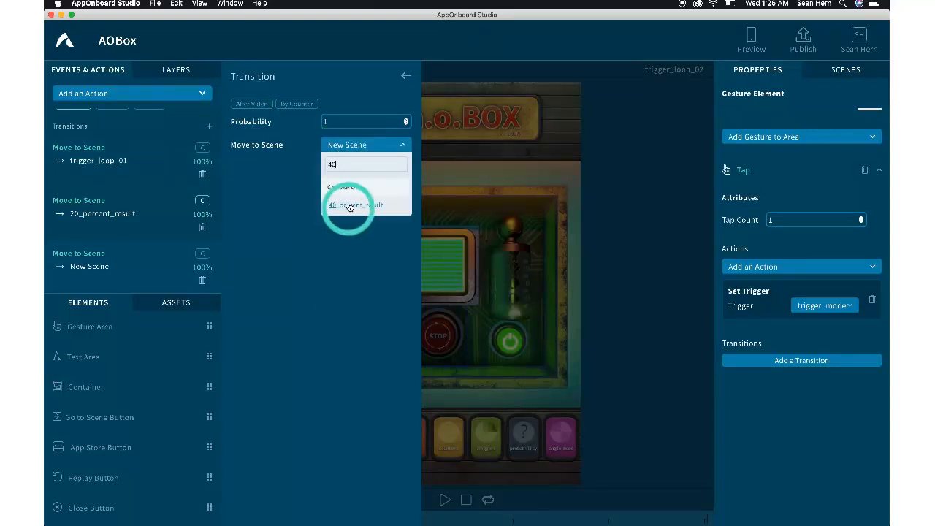
Add a conditional to the 40_percent_result transition with Before Second 2, After Second 1 and trigger_mode as the trigger conditional.
left_click(203, 254)
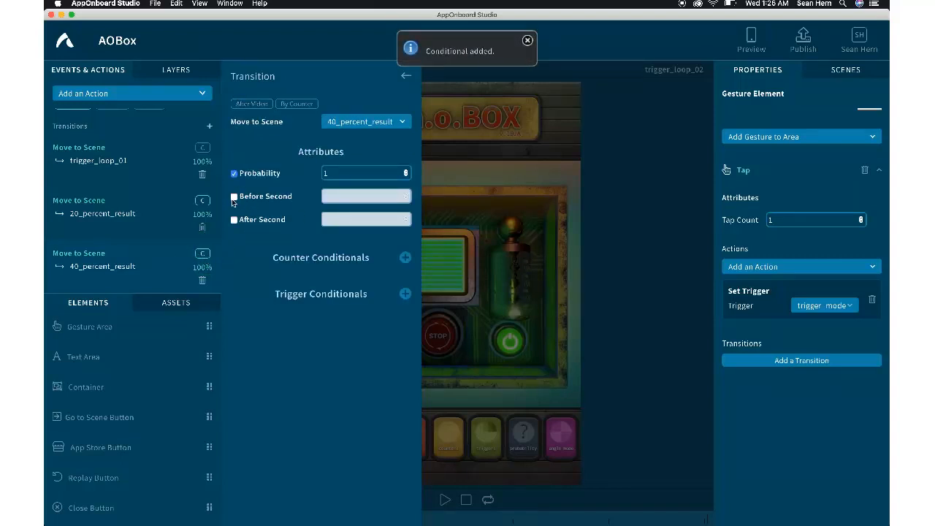
left_click(234, 197)
left_click(332, 195)
type("2")
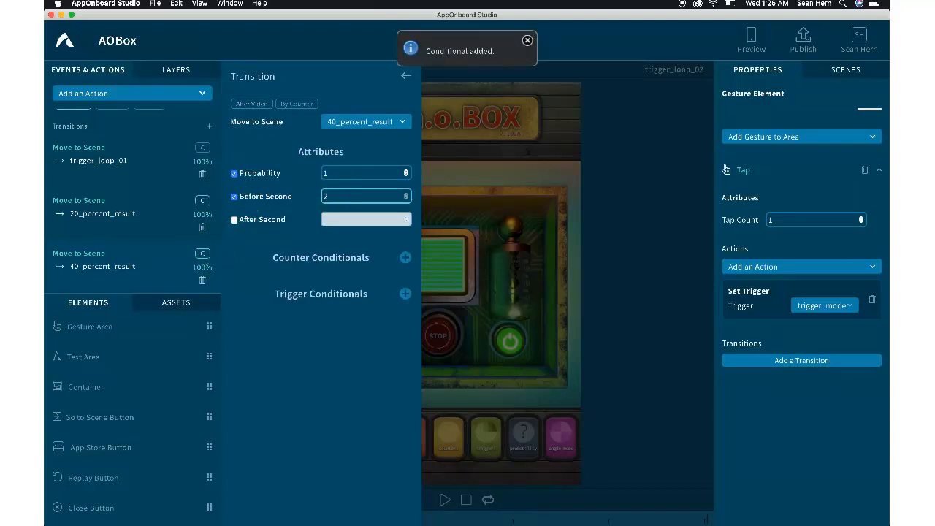
left_click(234, 222)
left_click(234, 221)
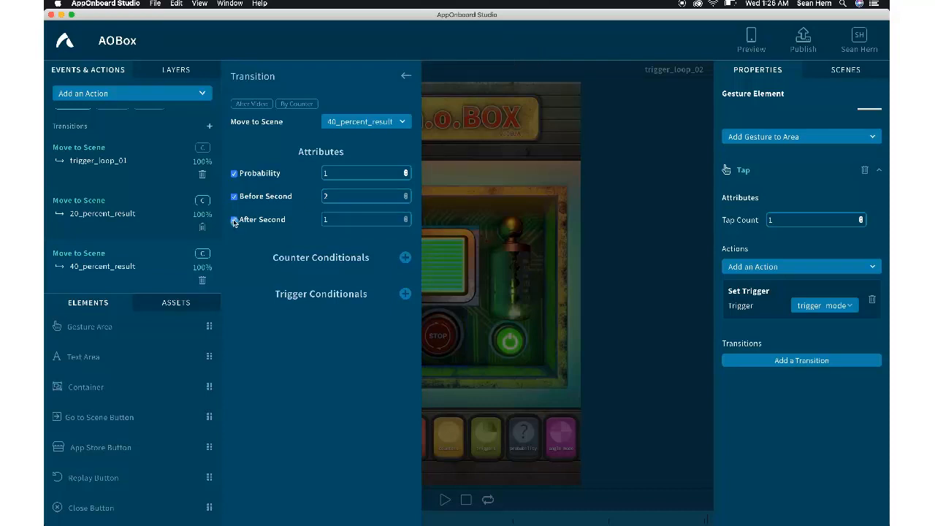
left_click(404, 294)
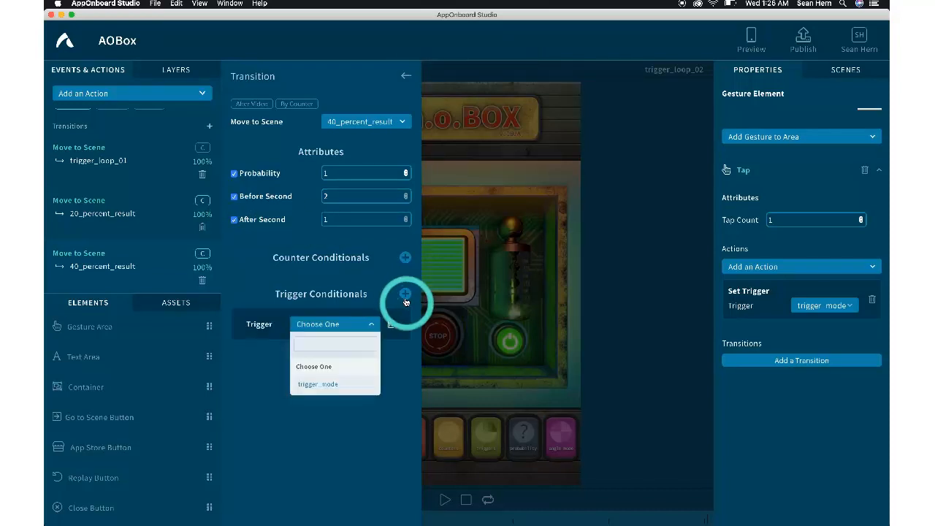
left_click(327, 384)
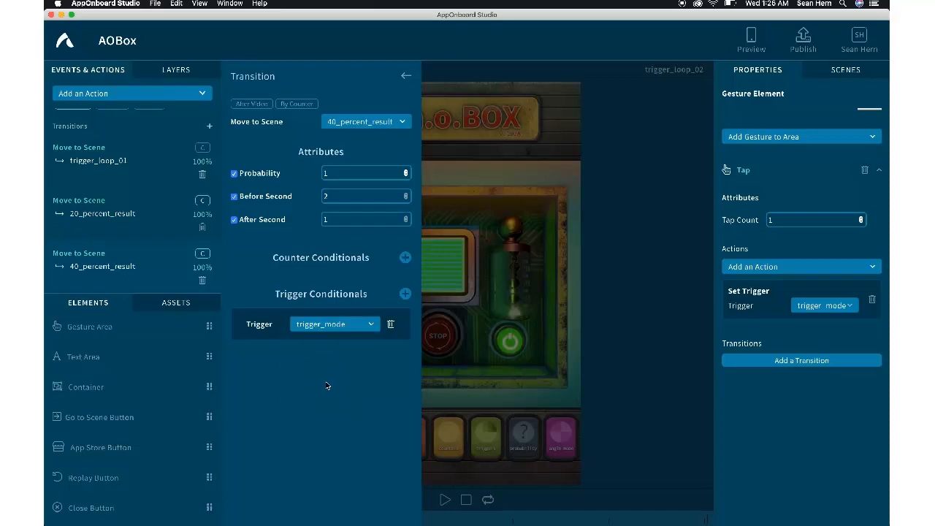
Add another scene transition, with the After Video condition turned off, that moves to 60_percent_result.
left_click(209, 126)
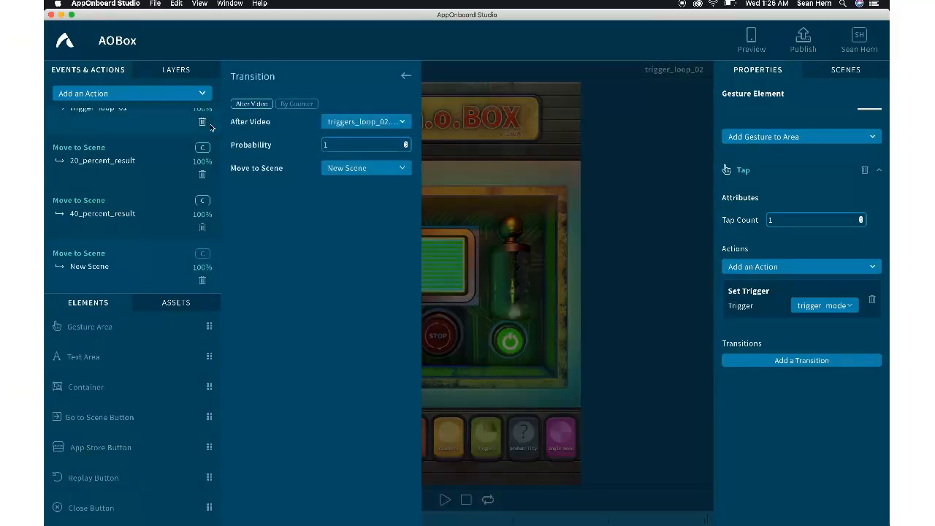
left_click(243, 106)
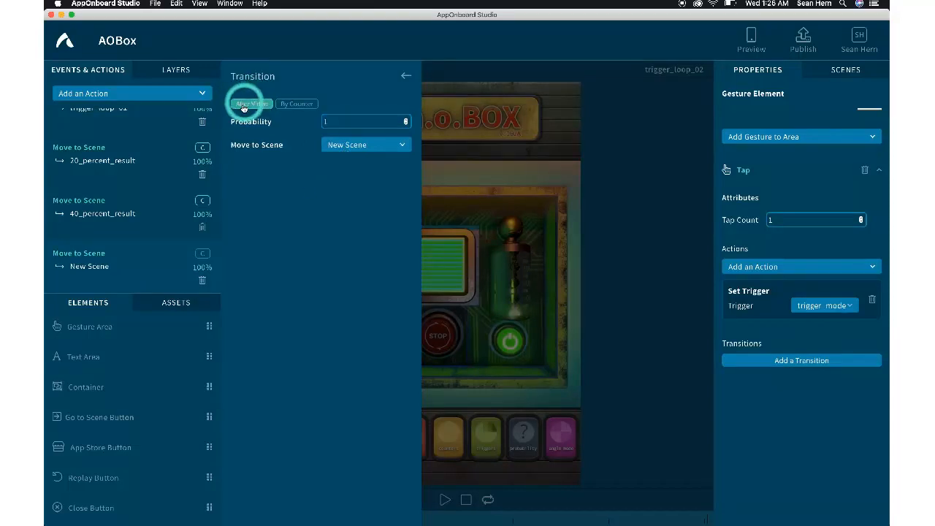
left_click(344, 148)
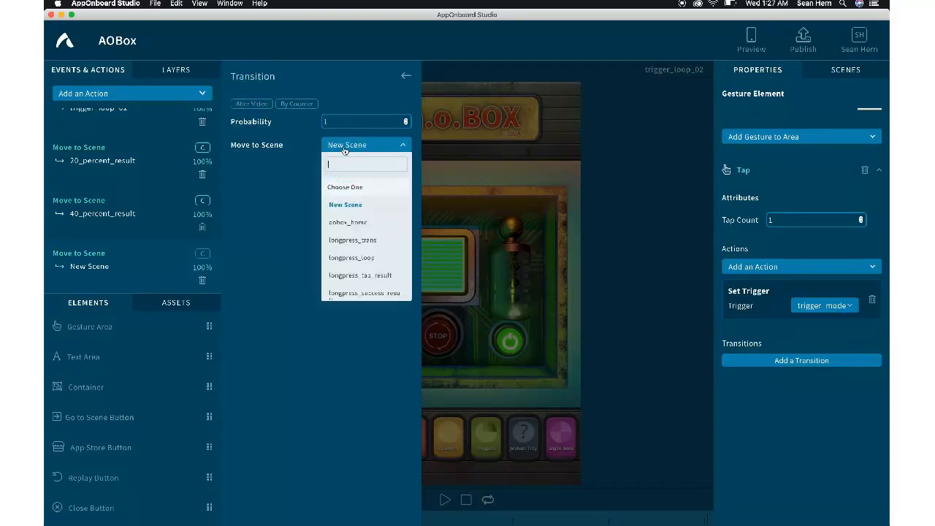
type("60")
left_click(339, 206)
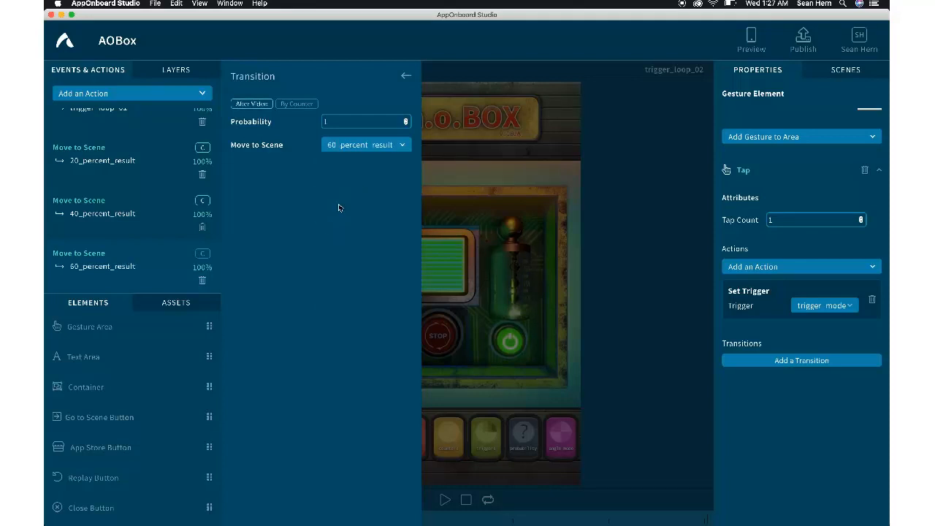
Add a conditional to the 60_percent_result transition with Before Second 3, After Second 2 and trigger_mode as the trigger conditional.
left_click(203, 255)
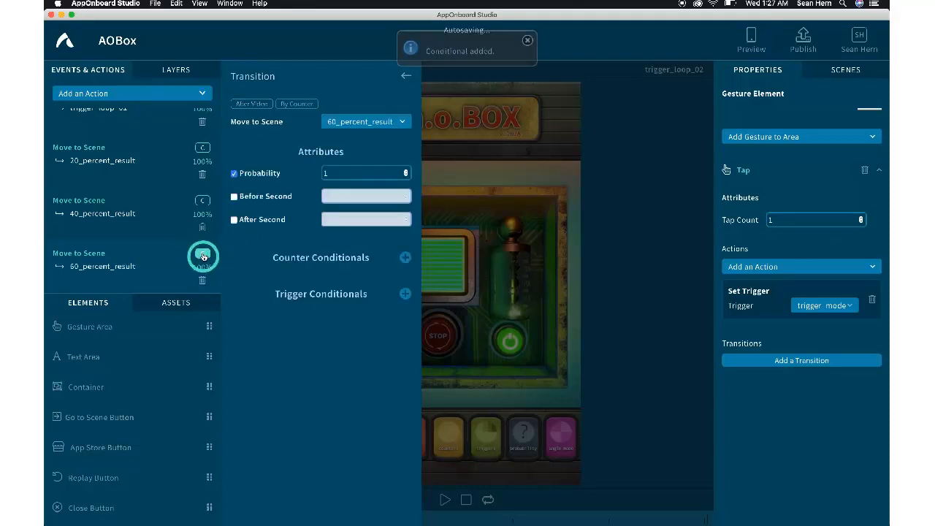
left_click(234, 220)
left_click(234, 197)
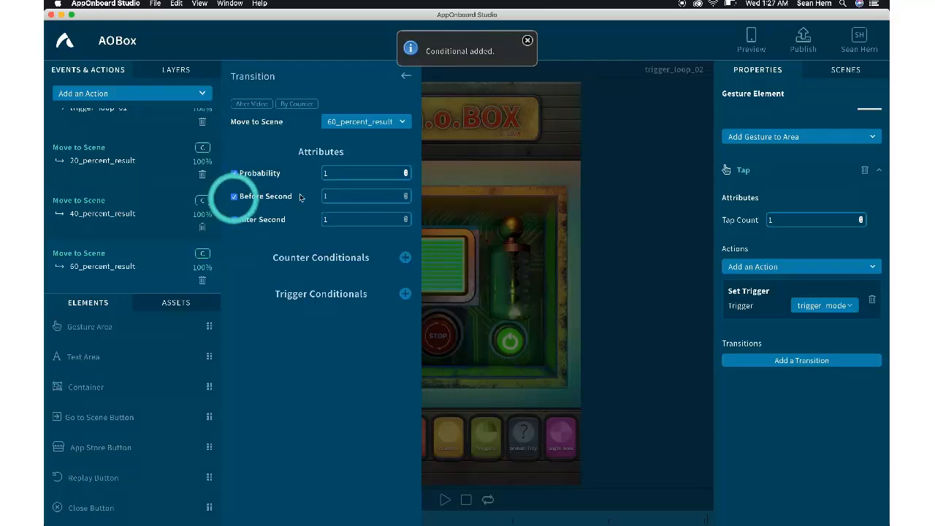
double_click(341, 196)
type("3")
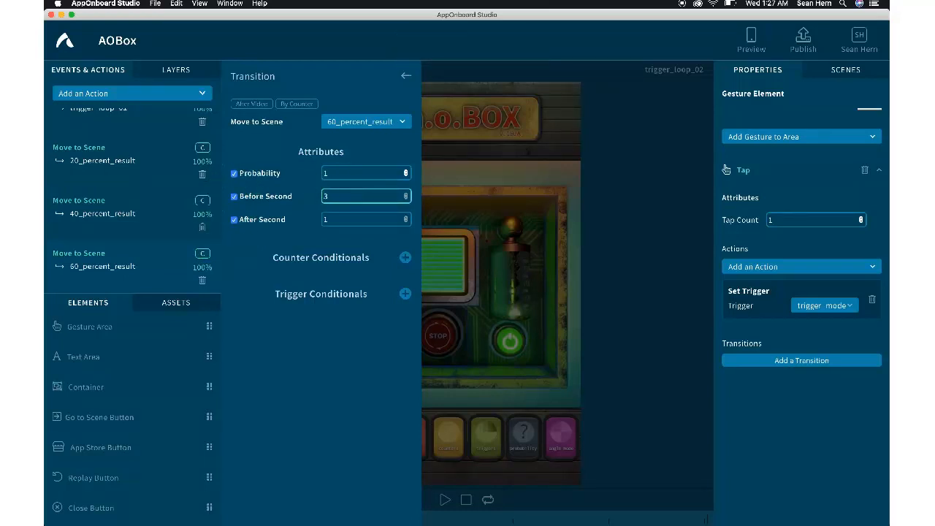
double_click(329, 220)
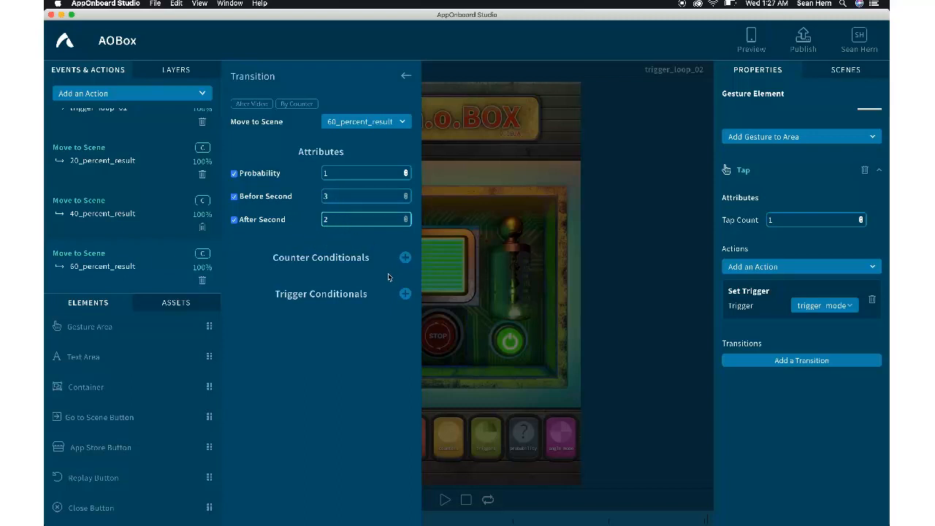
type("2")
left_click(406, 294)
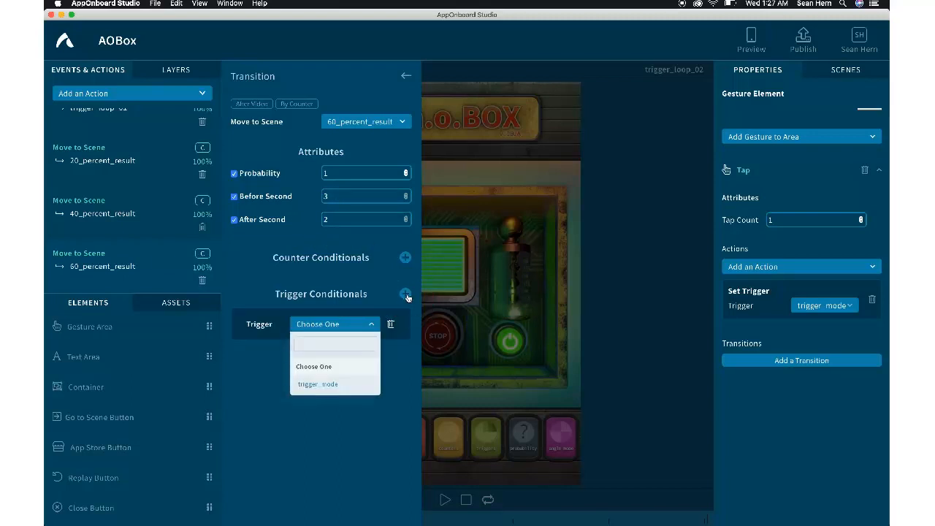
left_click(326, 385)
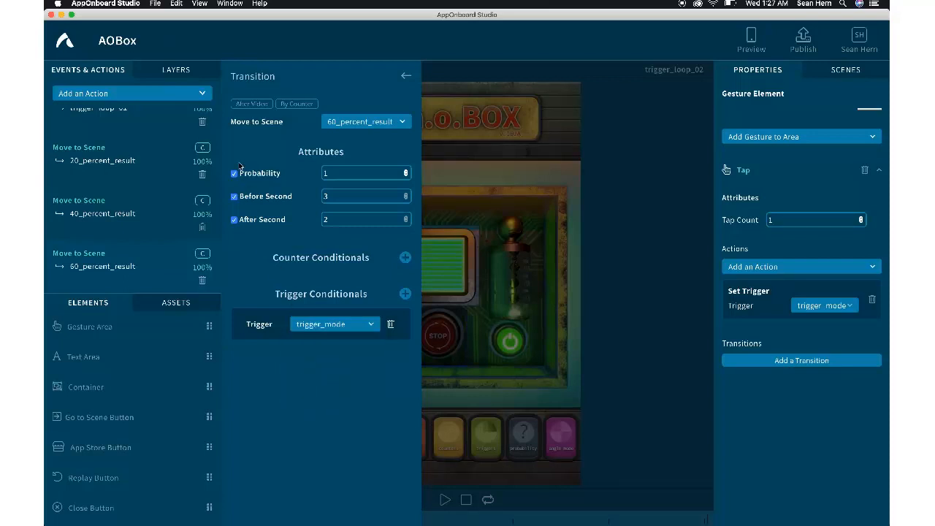
Add another scene transition, with the After Video condition turned off, that moves to 80_percent_result.
scroll(198, 136, "up", 5)
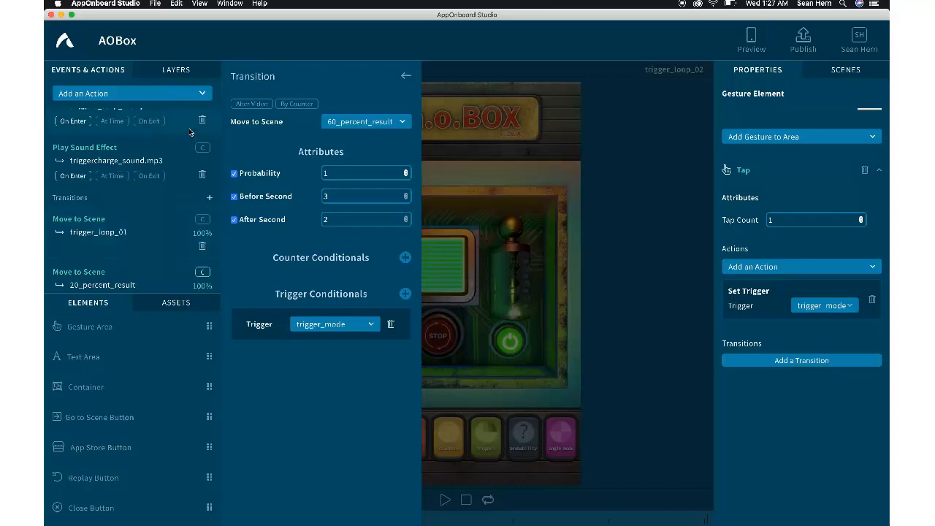
left_click(209, 225)
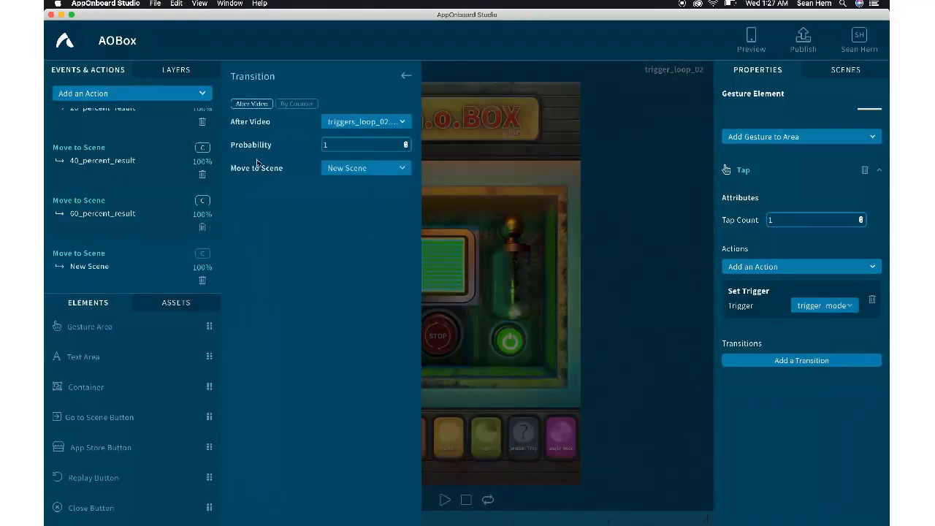
left_click(251, 103)
left_click(346, 147)
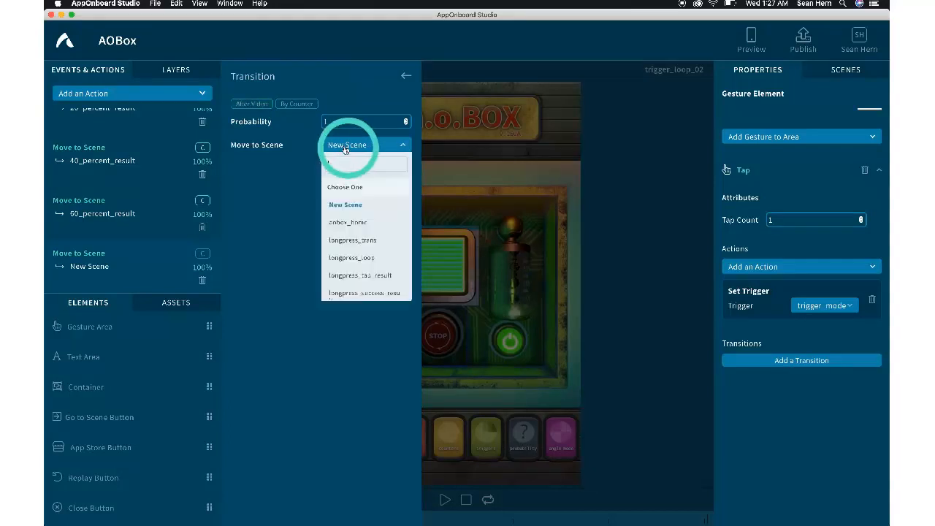
type("80")
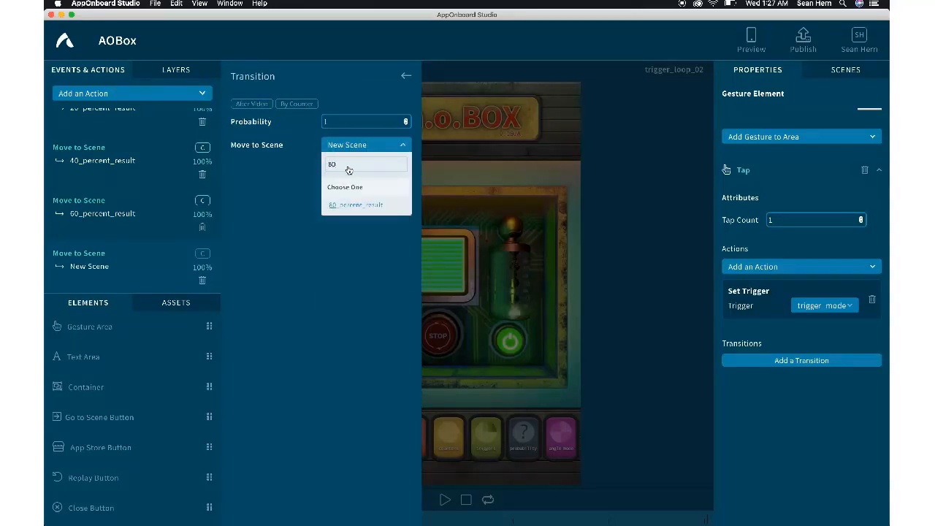
left_click(348, 206)
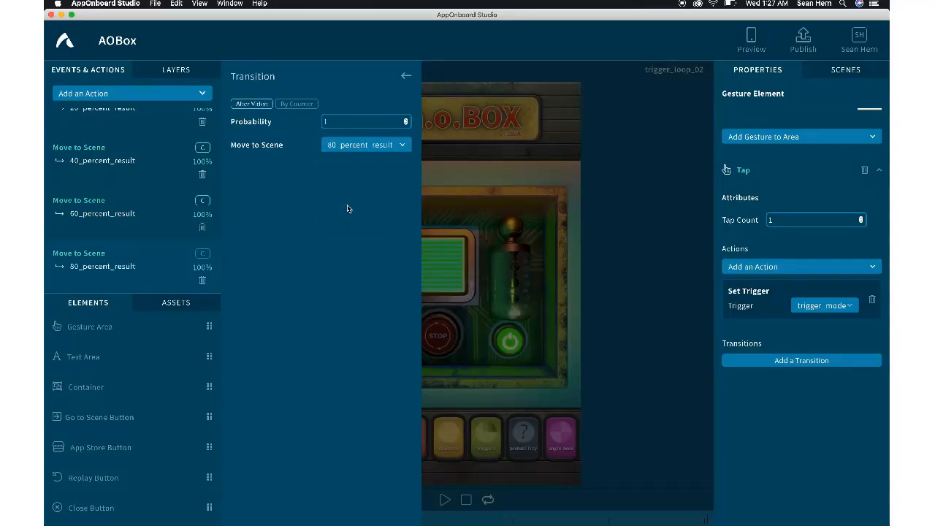
Add a conditional to the 80_percent_result transition with Before Second 4, After Second 3 and trigger_mode as the trigger conditional.
left_click(205, 257)
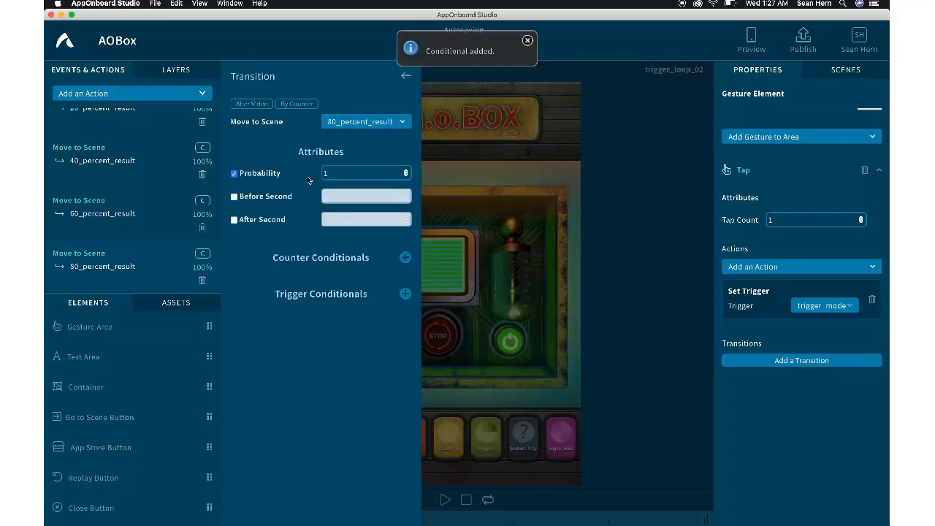
left_click(234, 198)
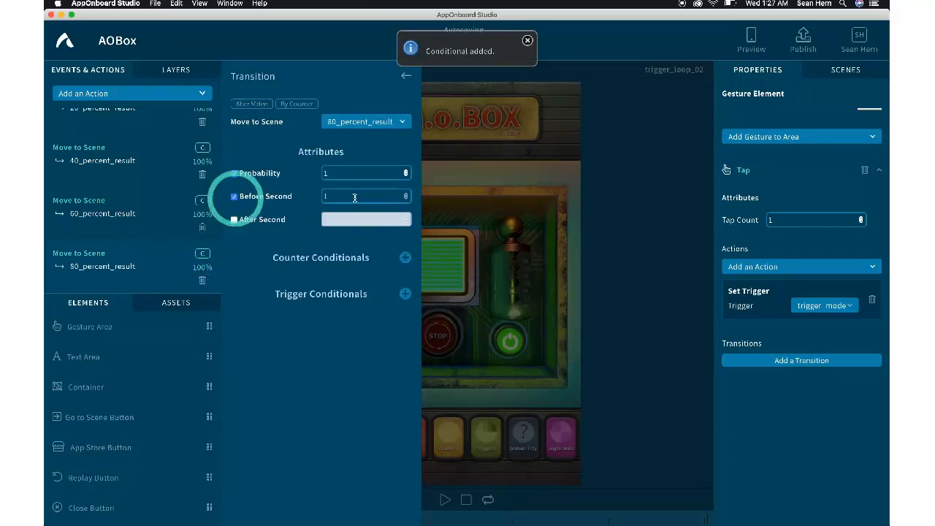
left_click(340, 196)
type("4")
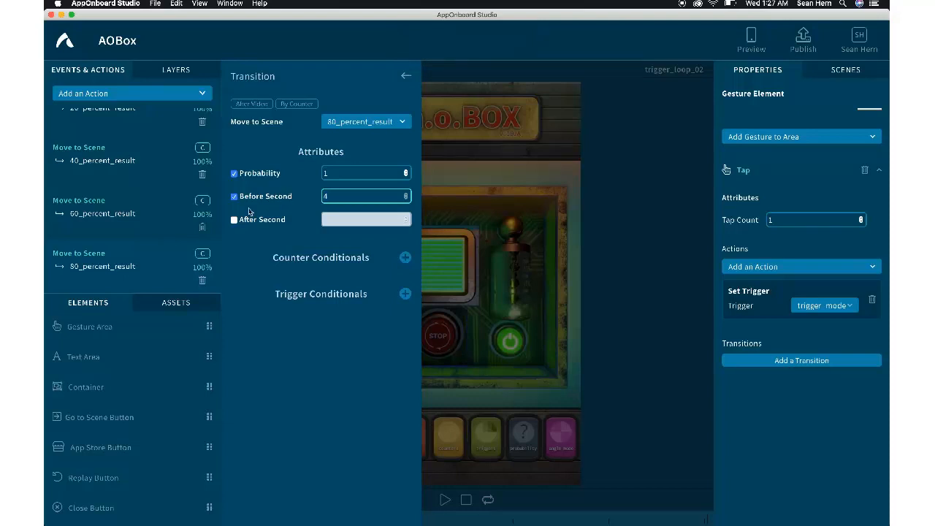
left_click(235, 220)
left_click(335, 219)
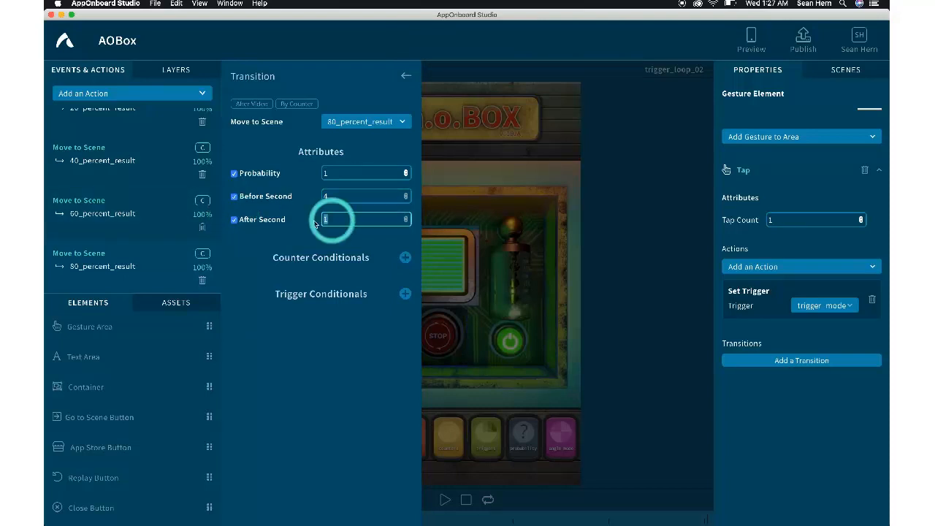
type("3")
left_click(407, 294)
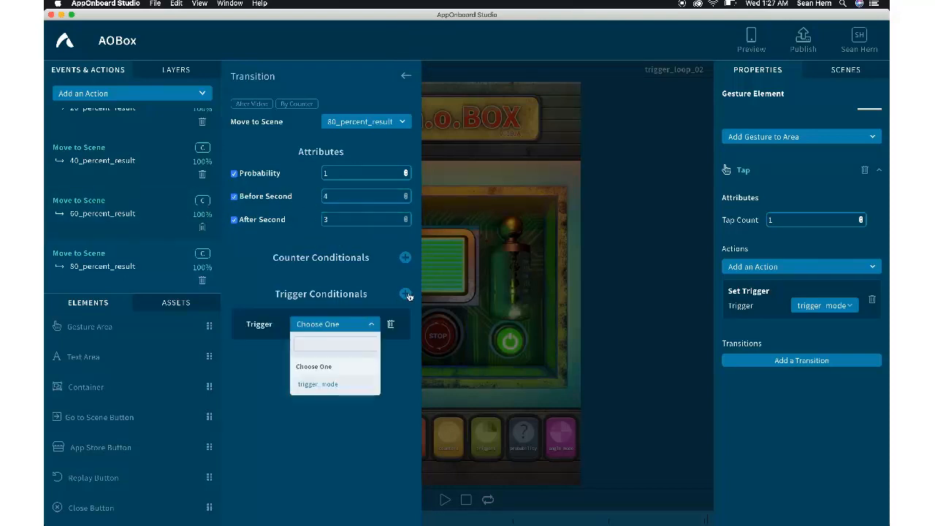
left_click(318, 385)
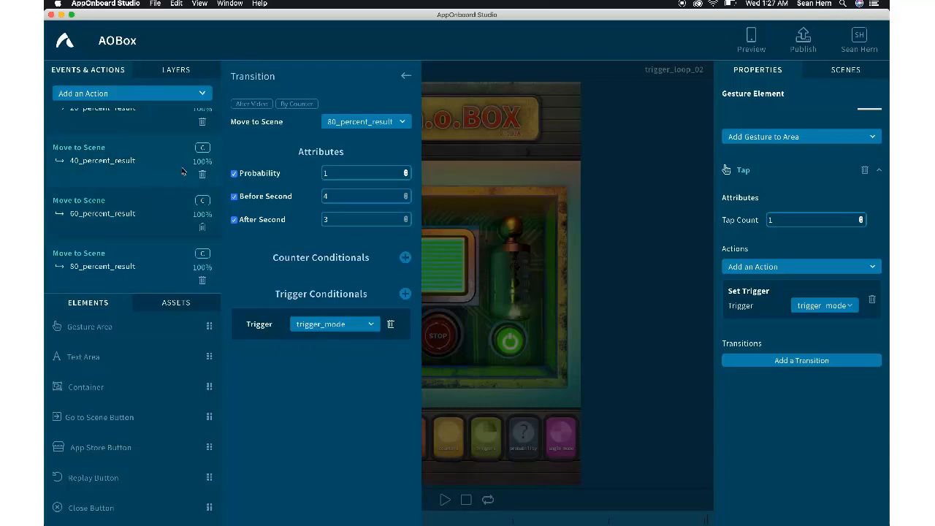
Add another scene transition, with the After Video condition turned off, that moves to 100_percent_result.
scroll(183, 172, "up", 5)
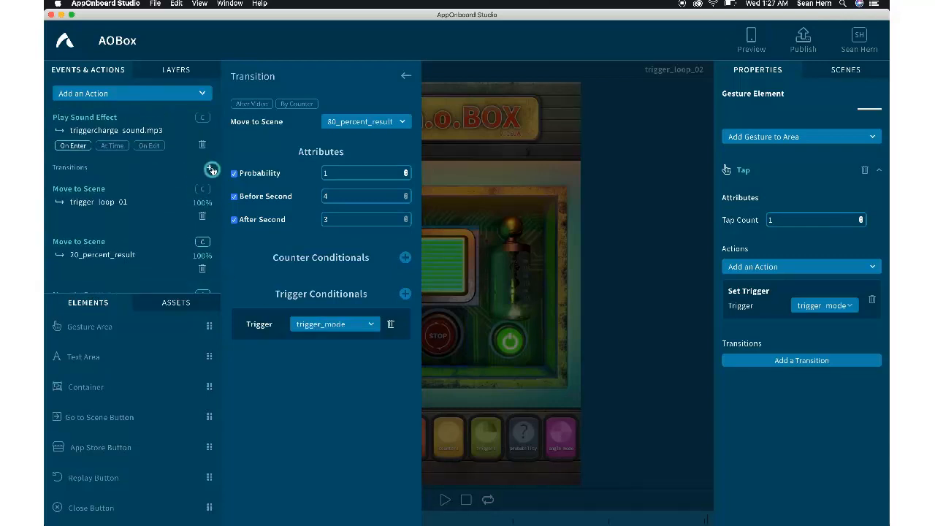
left_click(211, 169)
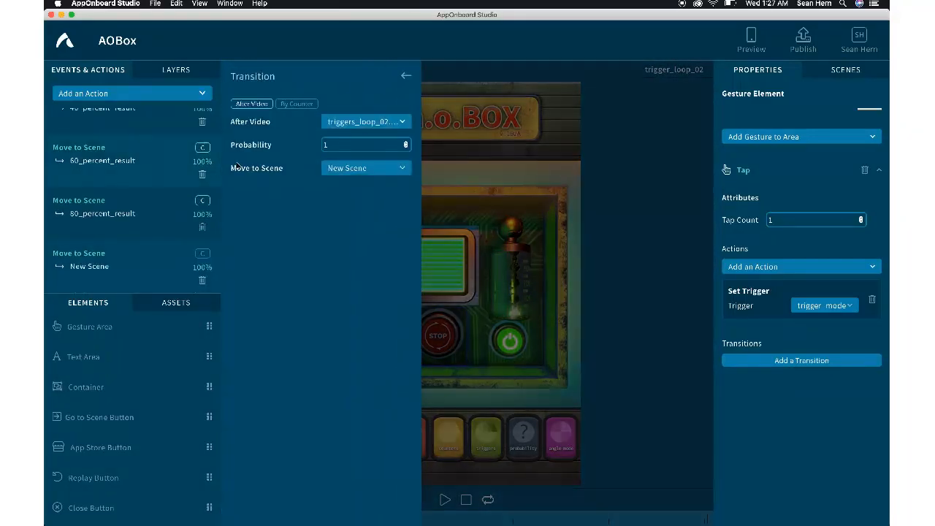
left_click(256, 104)
left_click(343, 146)
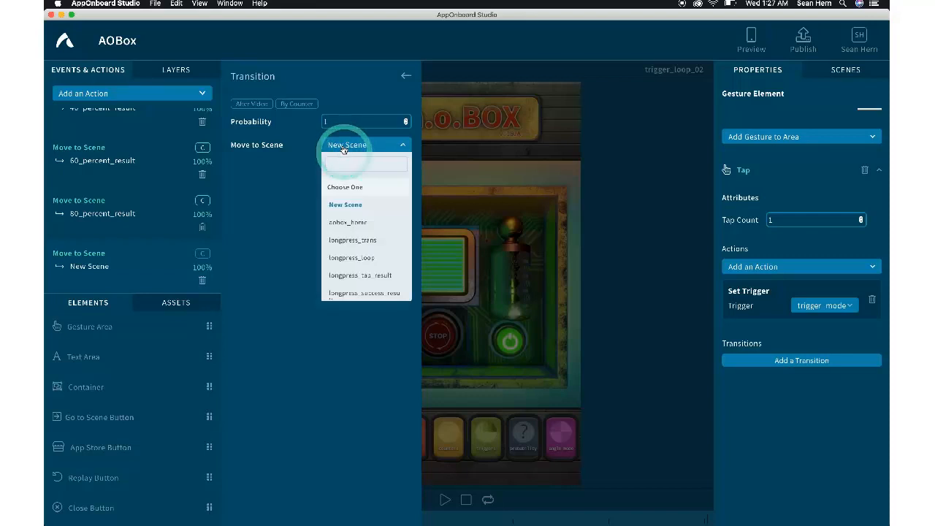
type("100")
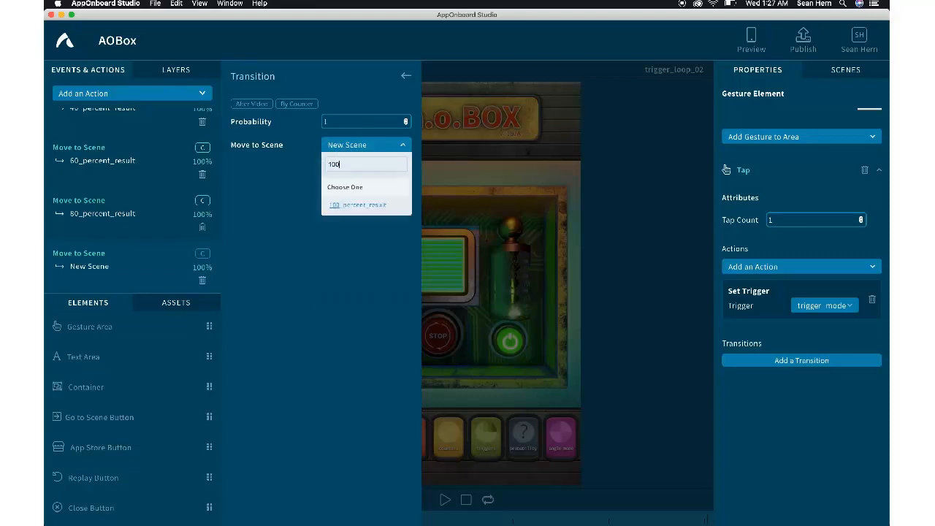
left_click(356, 206)
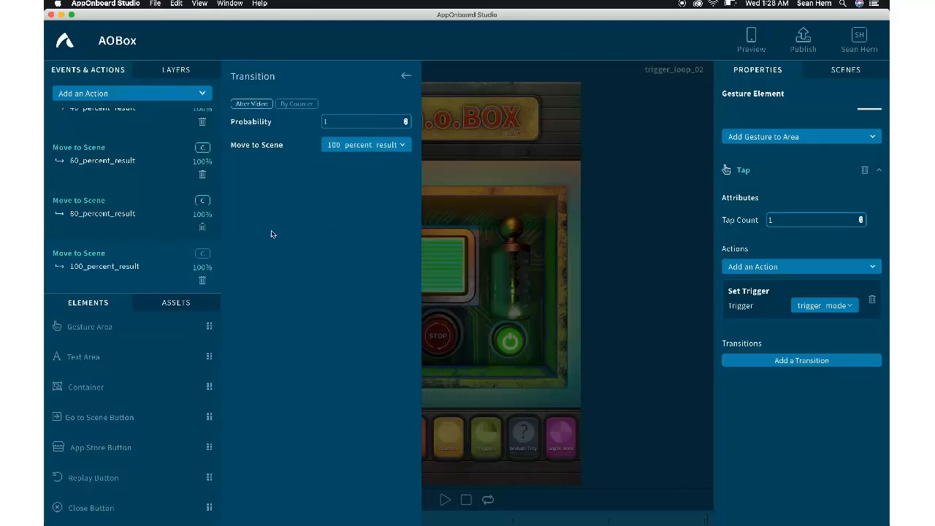
Add a conditional to the 100_percent_result transition with Before Second 5, After Second 4 and trigger_mode as the trigger conditional.
left_click(203, 254)
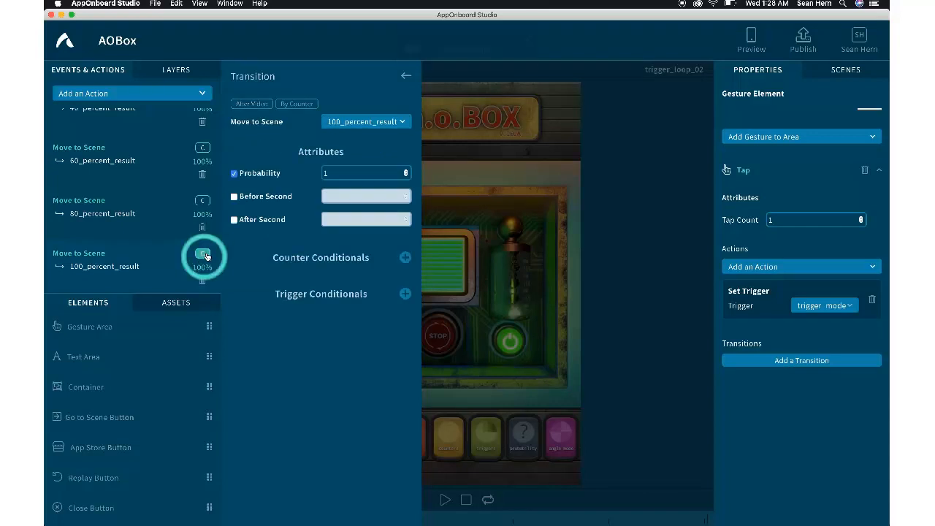
left_click(234, 197)
left_click(235, 223)
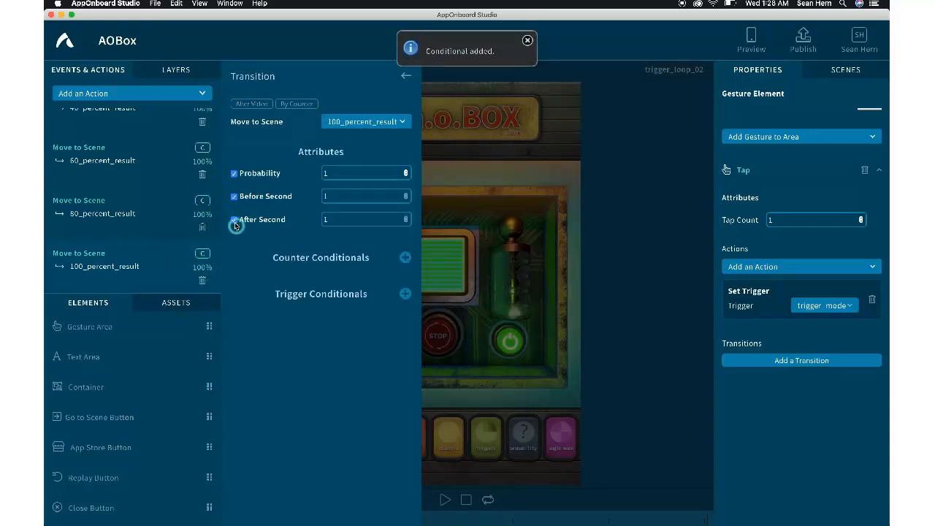
left_click(338, 197)
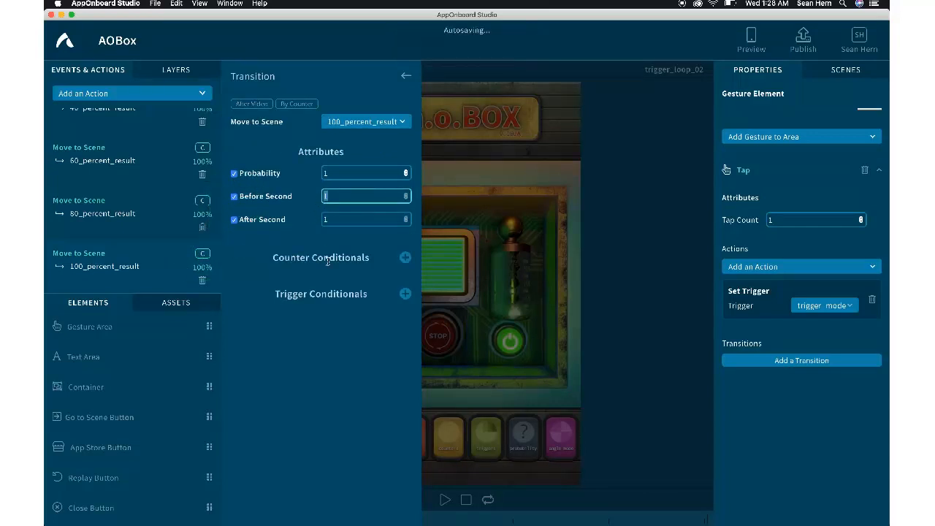
type("5")
left_click(328, 219)
type("4")
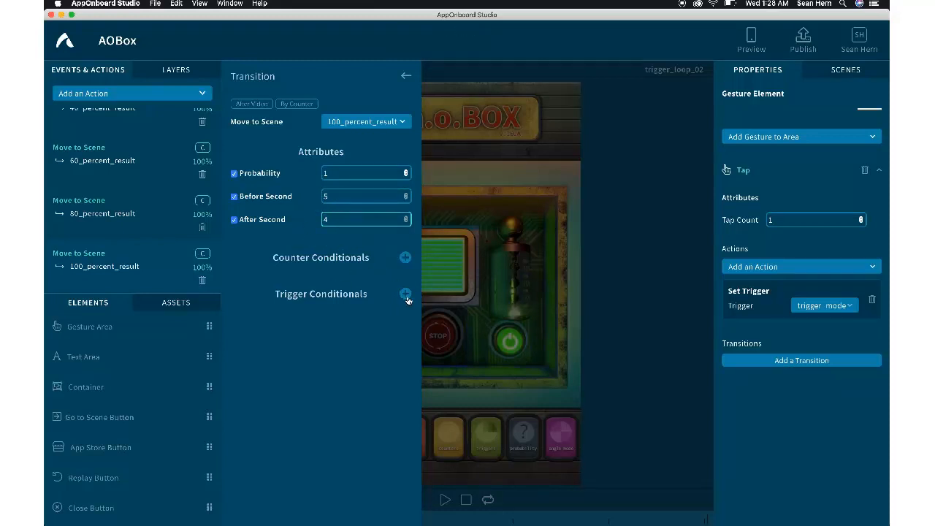
left_click(407, 297)
left_click(331, 386)
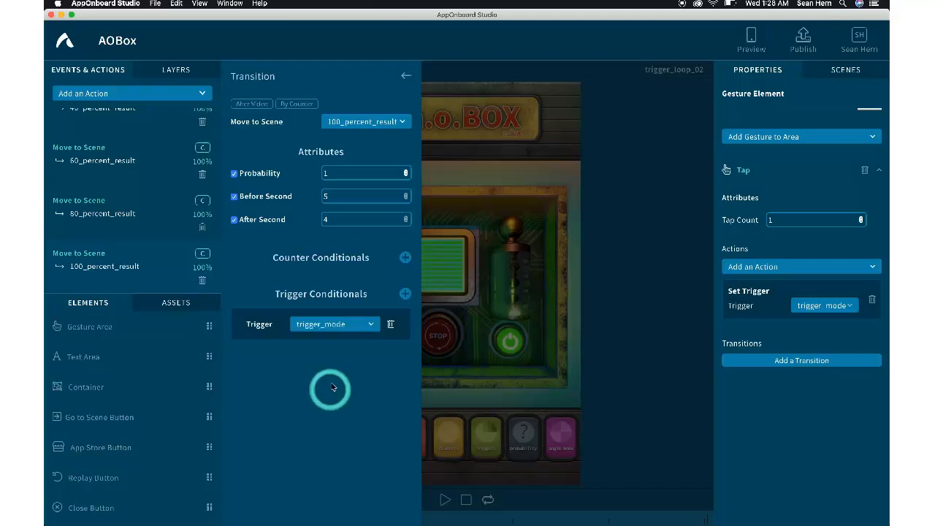
left_click(407, 76)
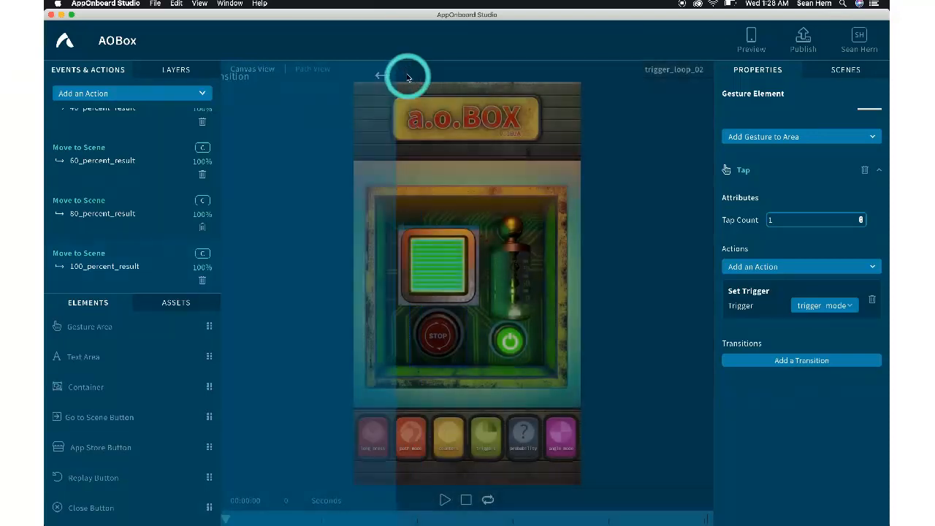
Search the project's scenes for 20 and open the 20_percent_result scene.
left_click(831, 76)
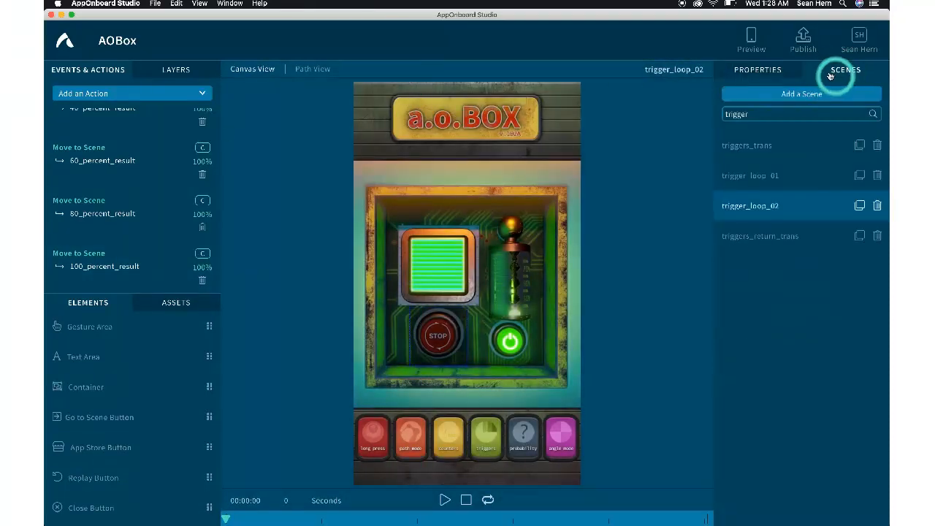
double_click(747, 115)
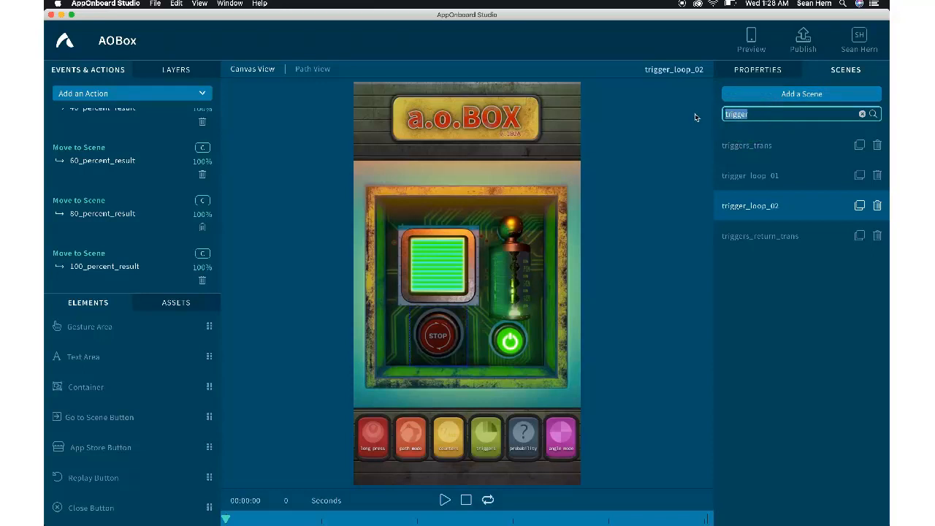
type("20")
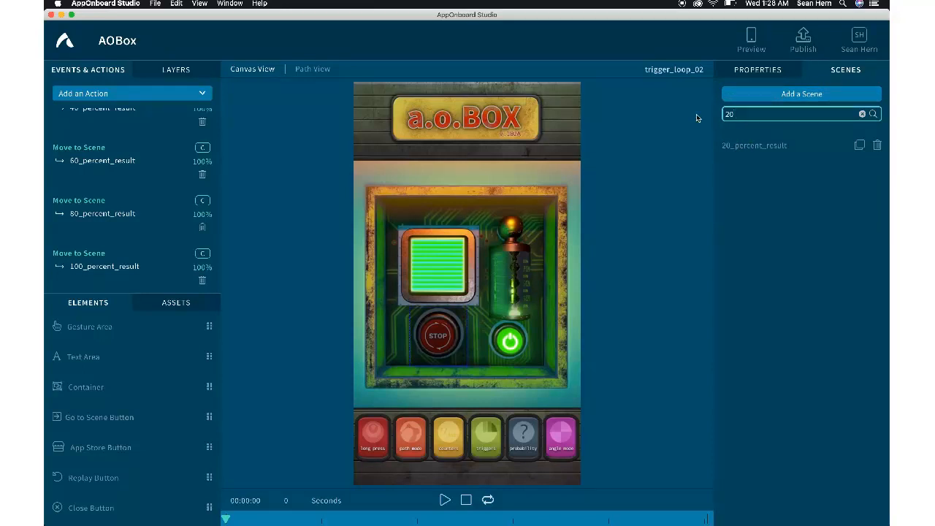
left_click(750, 147)
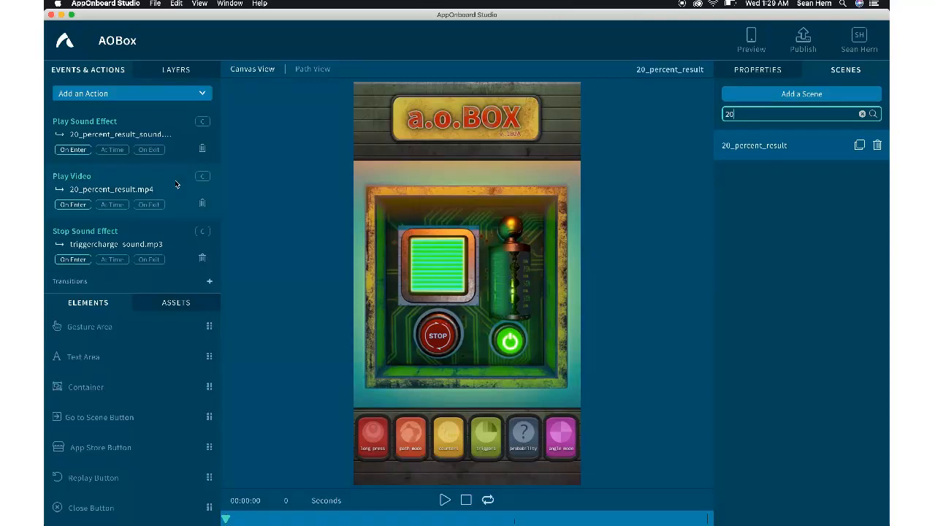
Add a transition to the 20_percent_result scene that moves to trigger_loop_01 after the 20_percent_result video.
left_click(210, 283)
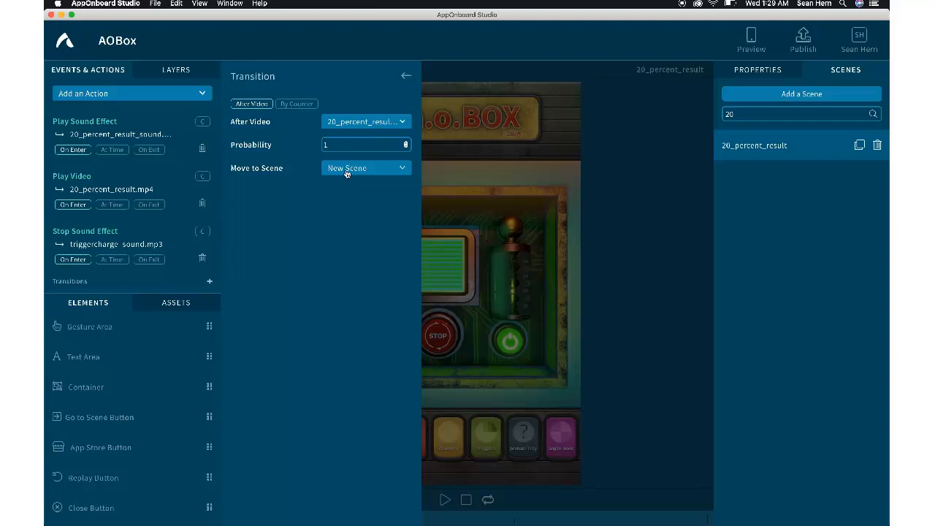
left_click(346, 169)
type("trigg")
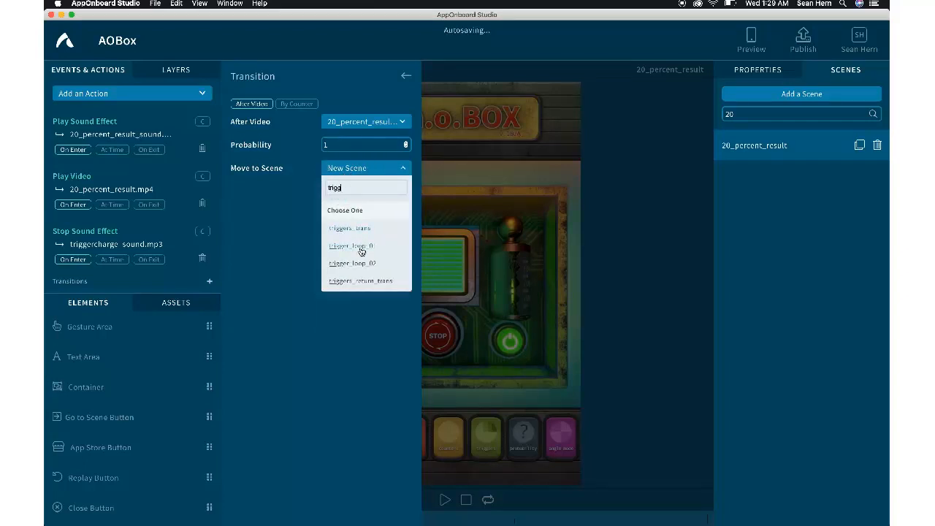
left_click(361, 251)
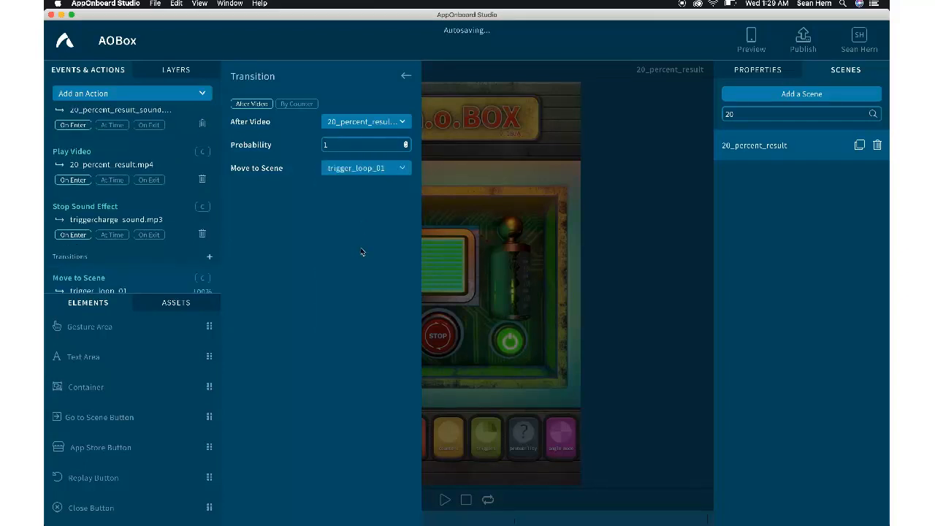
left_click(406, 76)
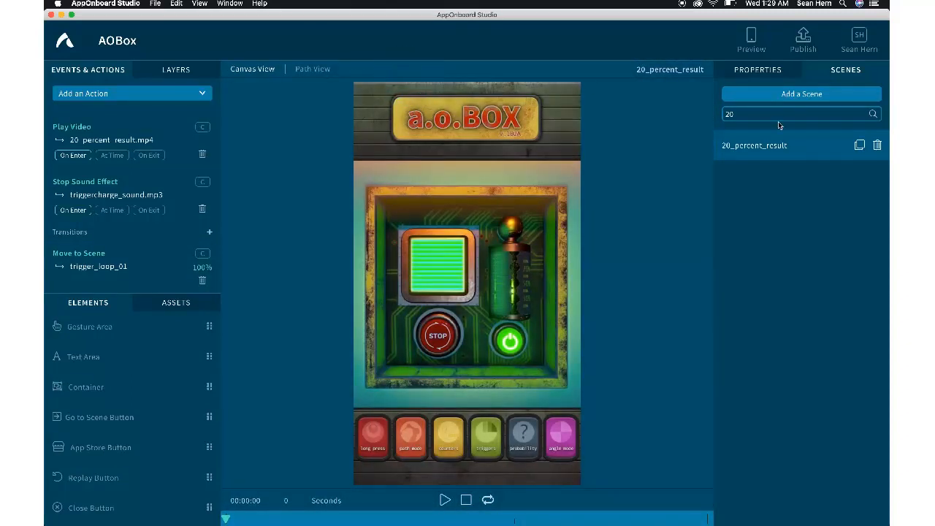
Search the project's scenes for 40 and open the 40_percent_result scene.
double_click(734, 114)
type("40")
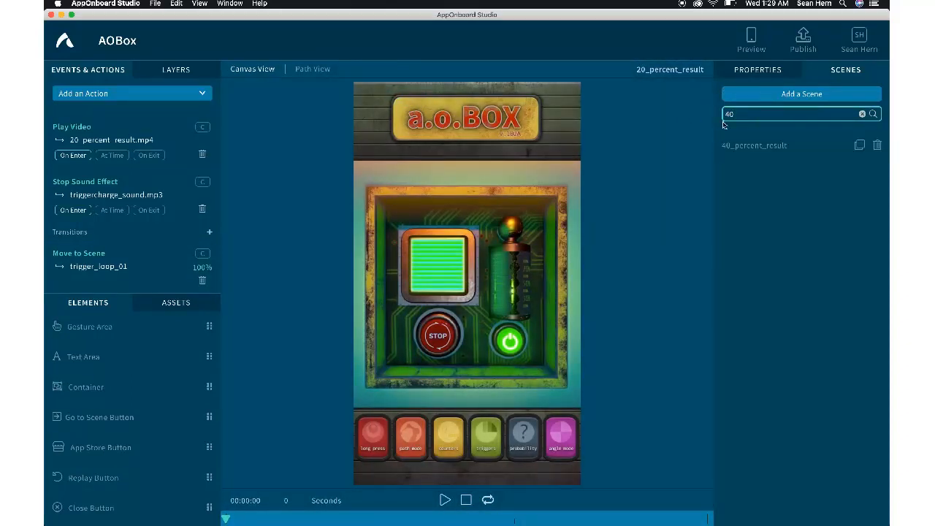
left_click(753, 145)
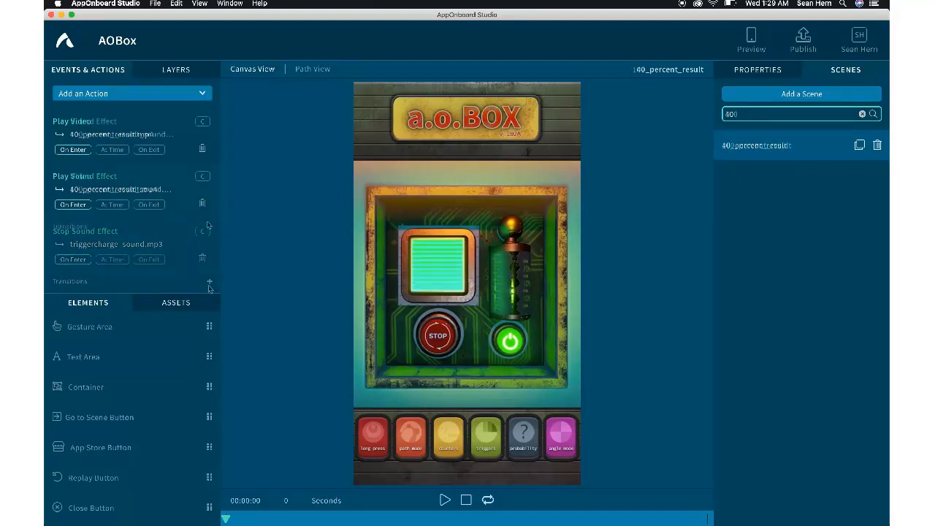
Add a transition to the 100_percent_result scene that moves to trigger_loop_01 after the 100_percent_result video.
left_click(210, 228)
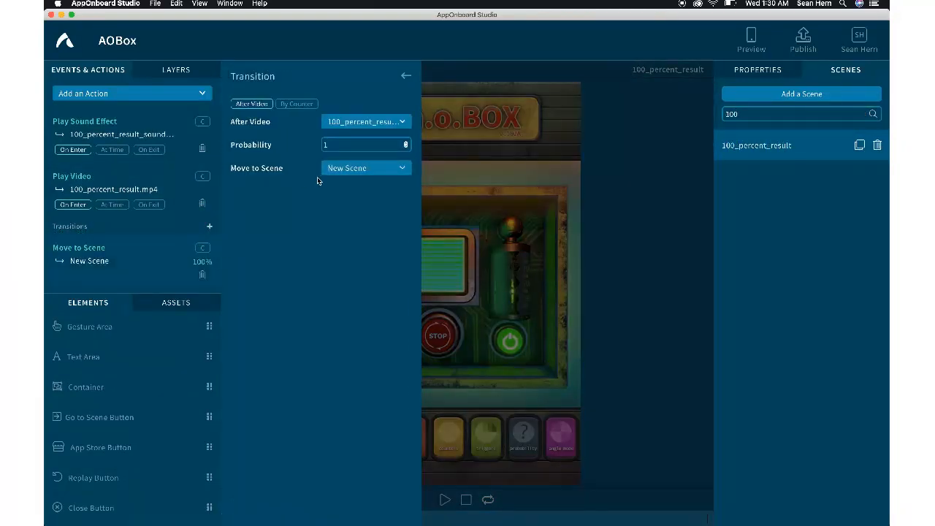
left_click(343, 169)
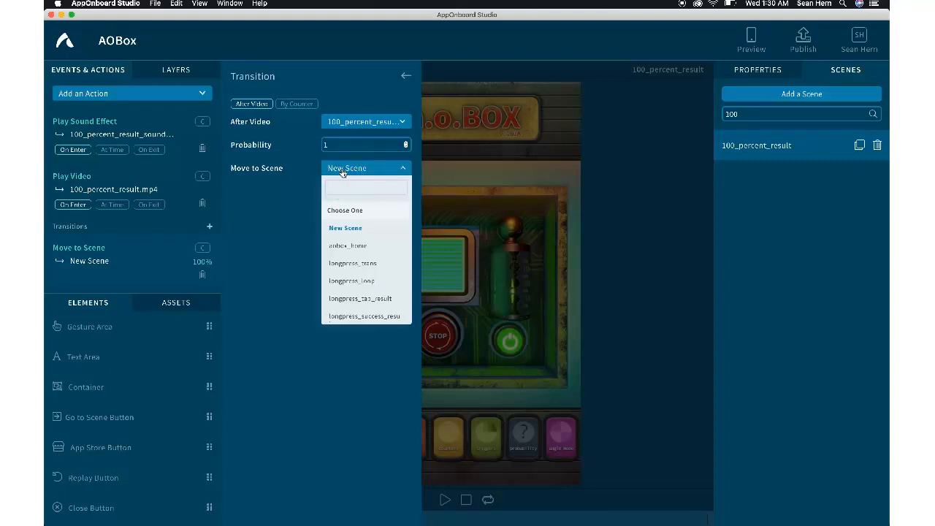
type("trigg")
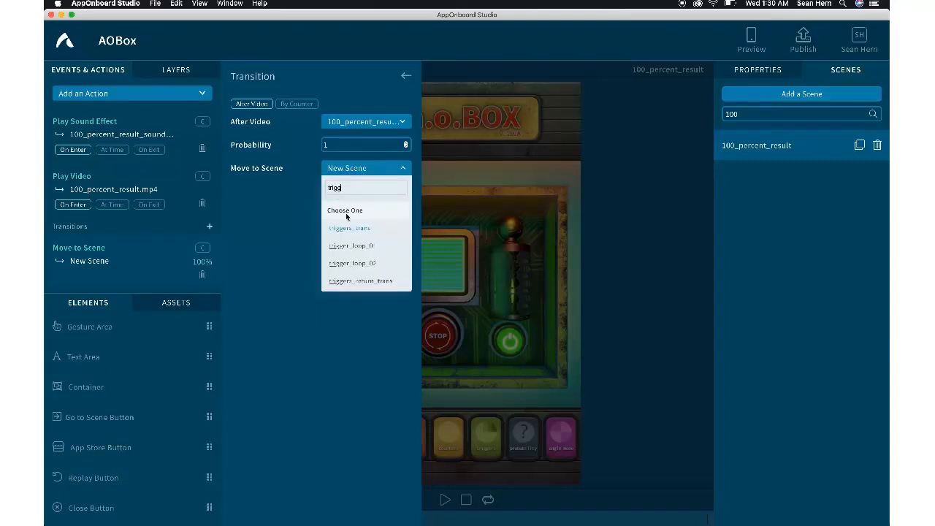
left_click(354, 247)
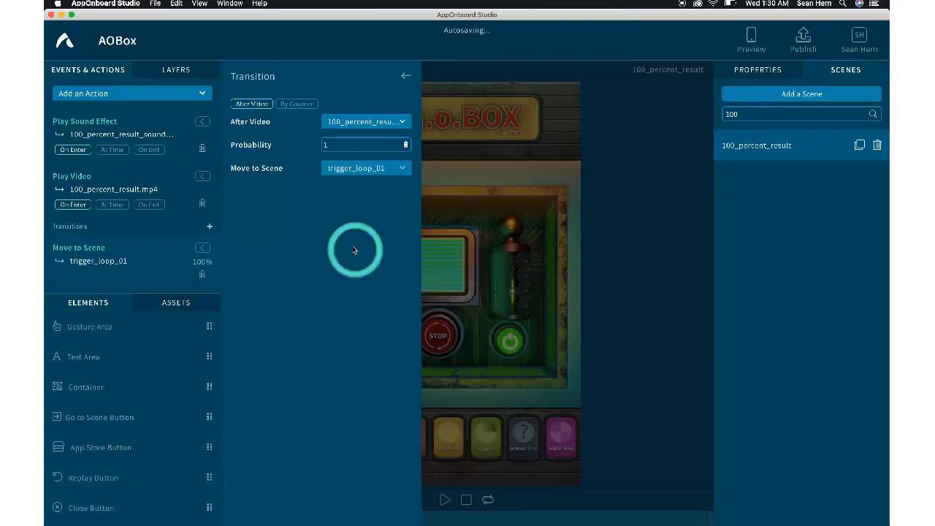
left_click(406, 76)
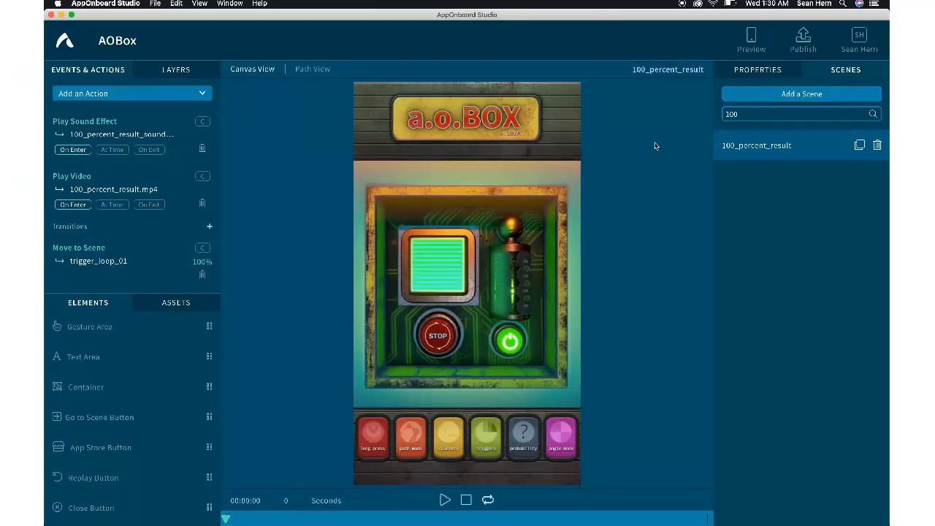
Search the project's scenes for trigger and open the triggers_return_trans scene.
double_click(733, 114)
type("trigger")
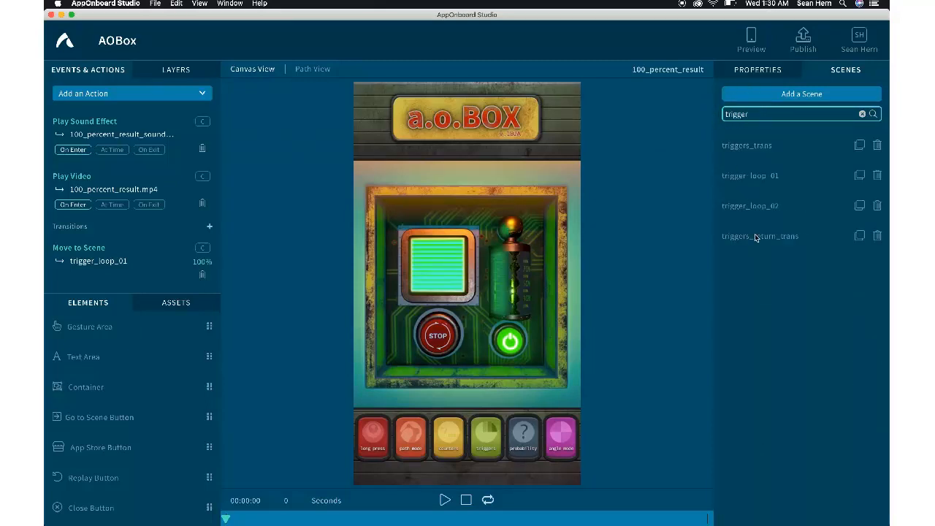
left_click(758, 238)
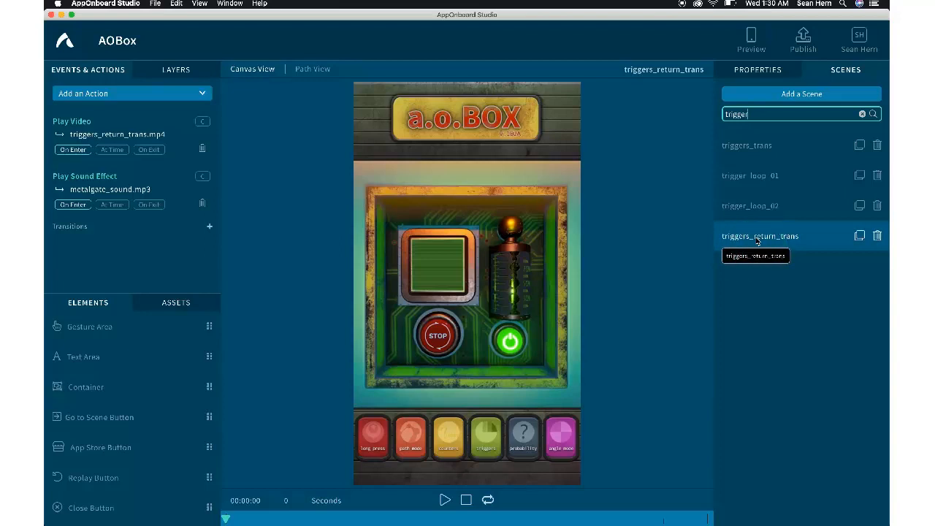
Add a transition to the triggers_return_trans scene that moves to aobox_home after the triggers_return_trans video.
left_click(210, 229)
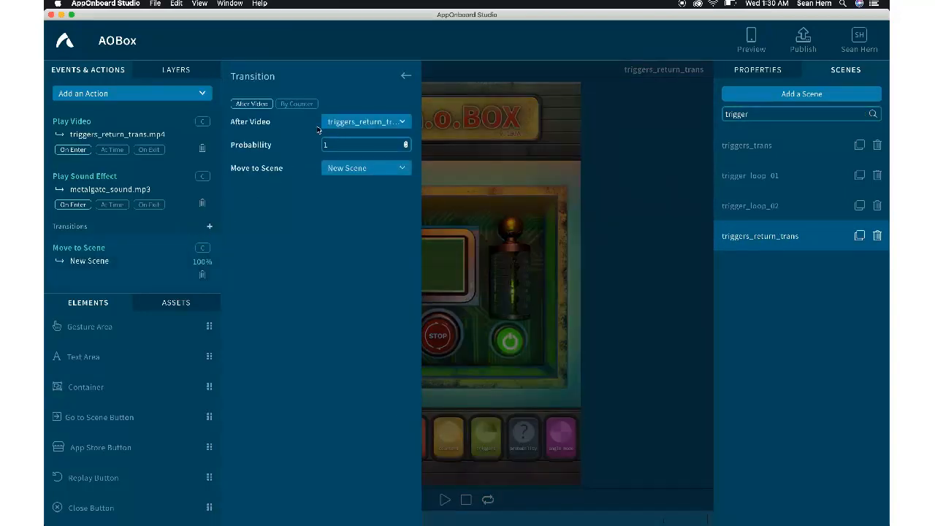
left_click(349, 169)
type("ao")
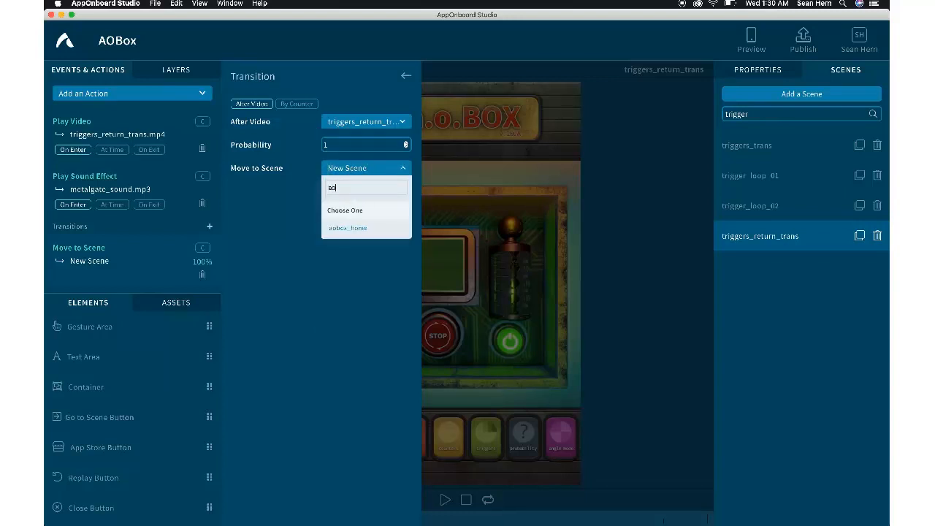
left_click(355, 228)
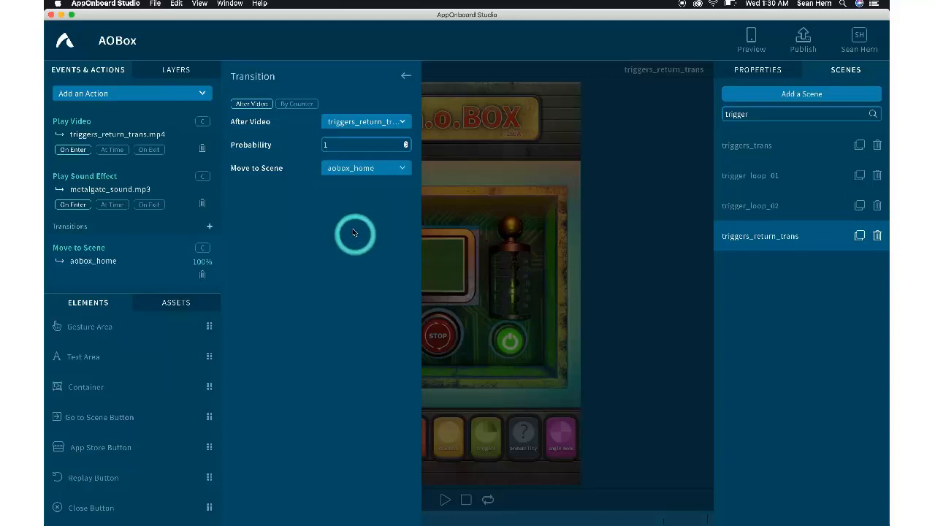
left_click(407, 76)
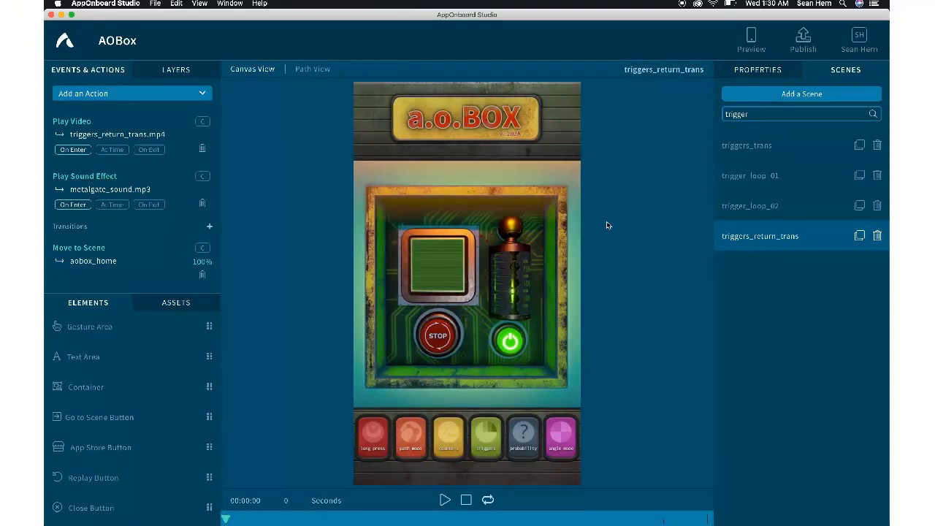